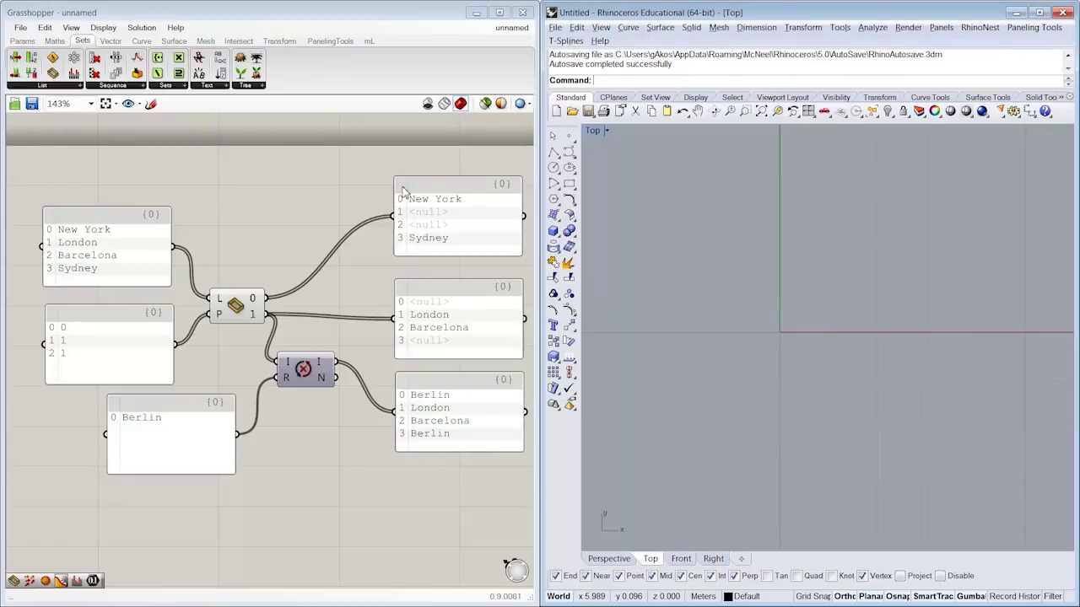
Close the current city-list definition and start a new blank definition
left_click(319, 181)
key("ctrl+w")
left_click(297, 339)
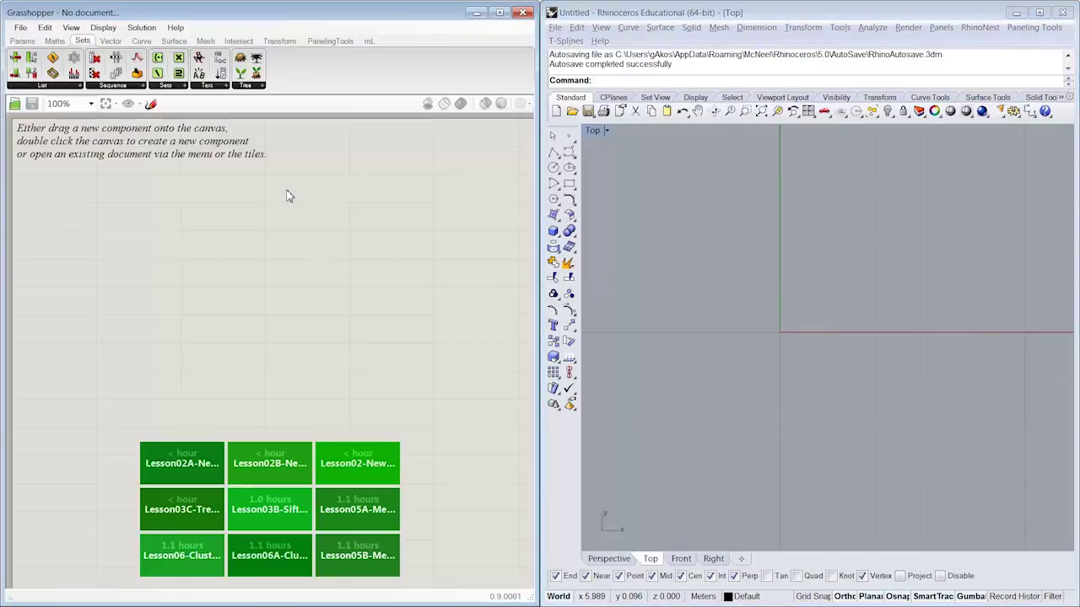
key("ctrl+n")
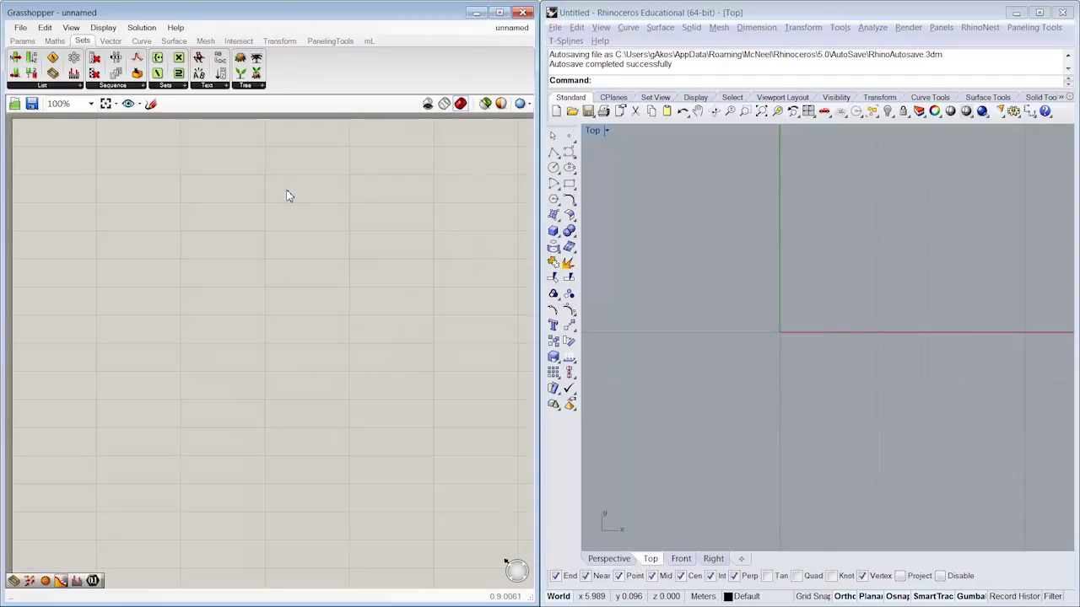
right_click_drag(859, 296, 744, 372)
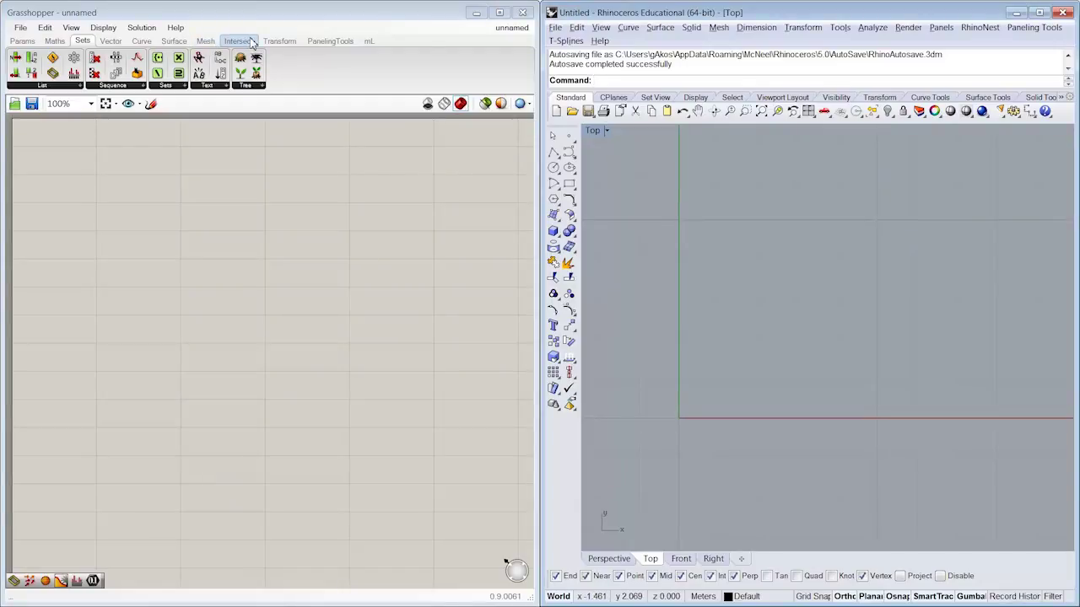
left_click(809, 29)
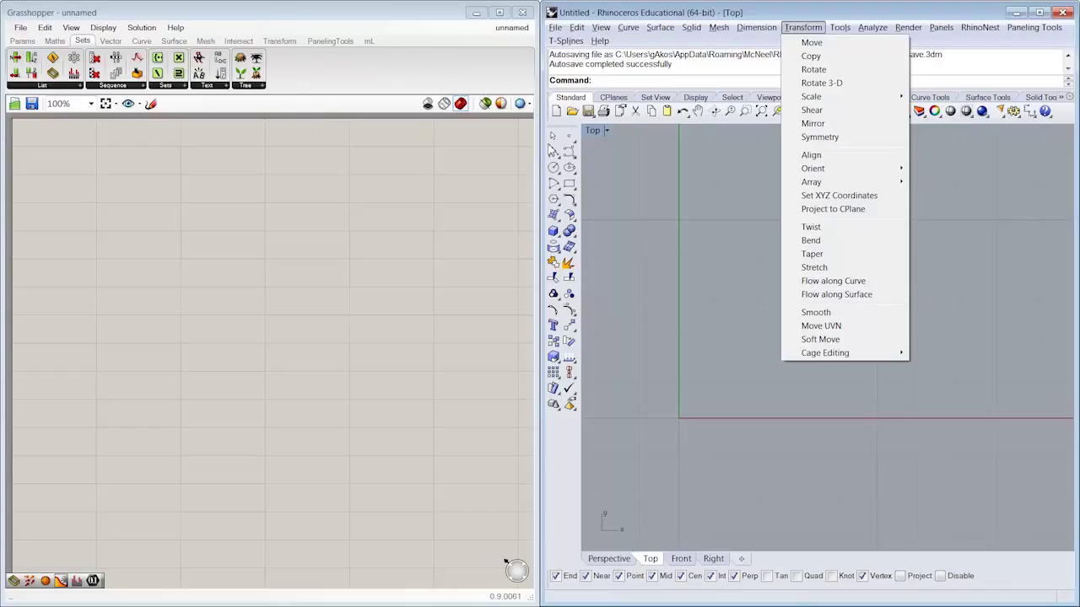
mouse_move(840, 182)
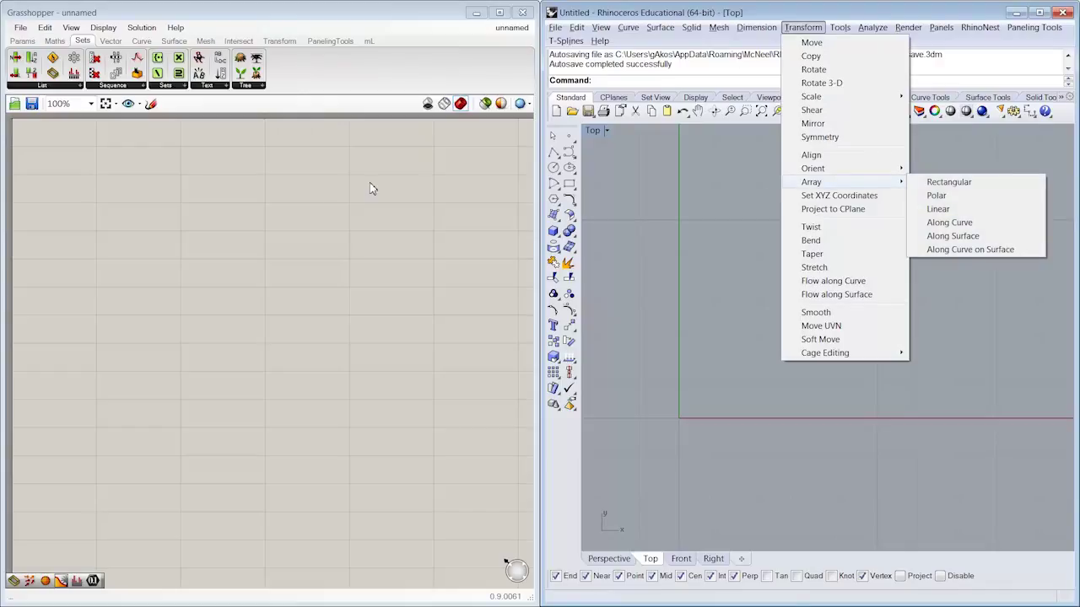
left_click(272, 233)
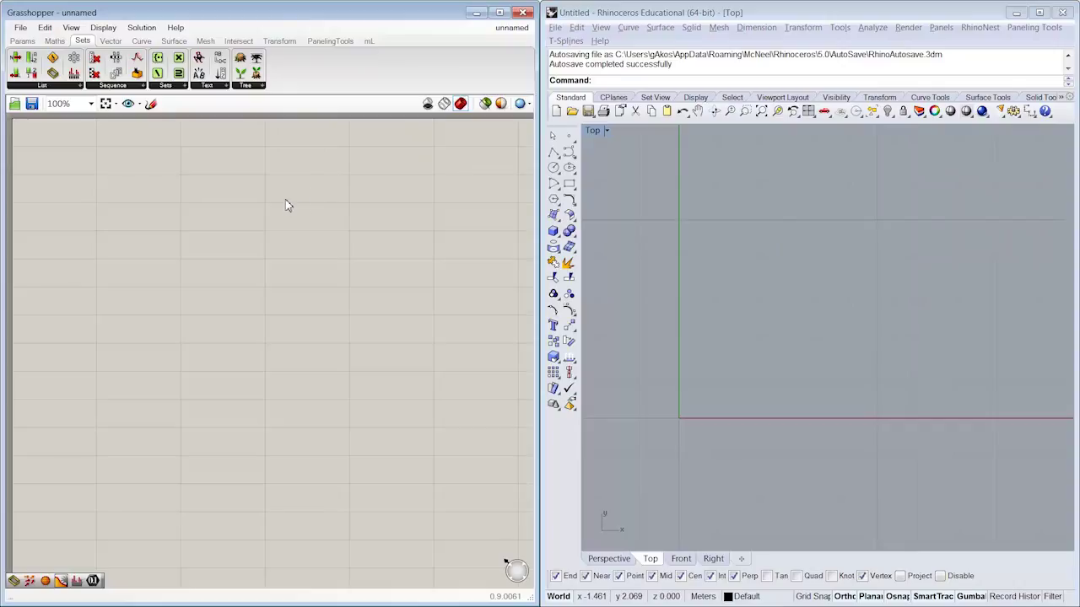
Place a Curve Array component near the upper part of the Grasshopper canvas
left_click(287, 41)
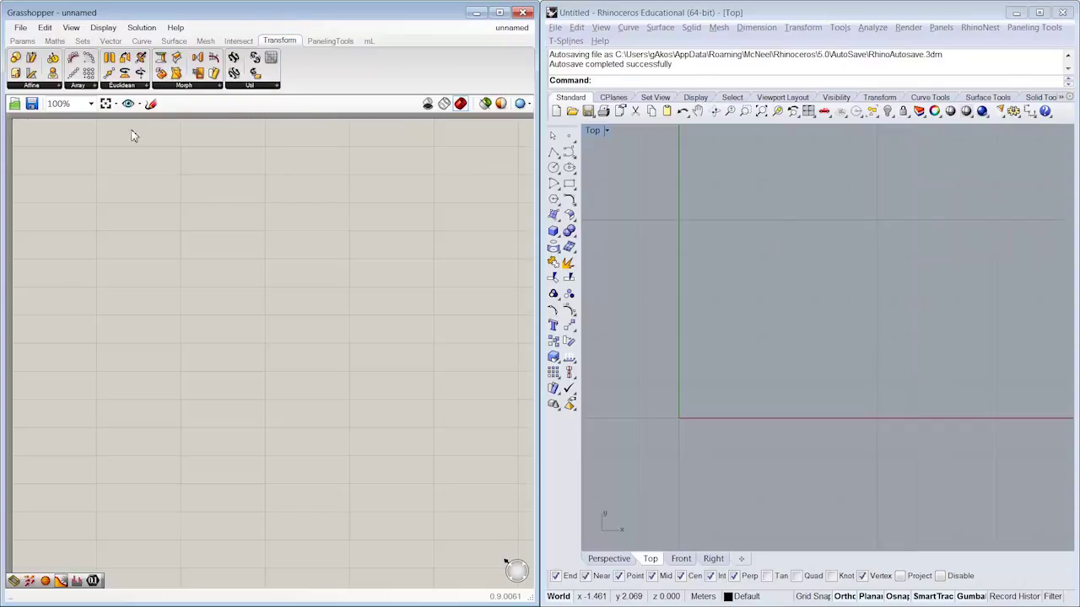
left_click(91, 86)
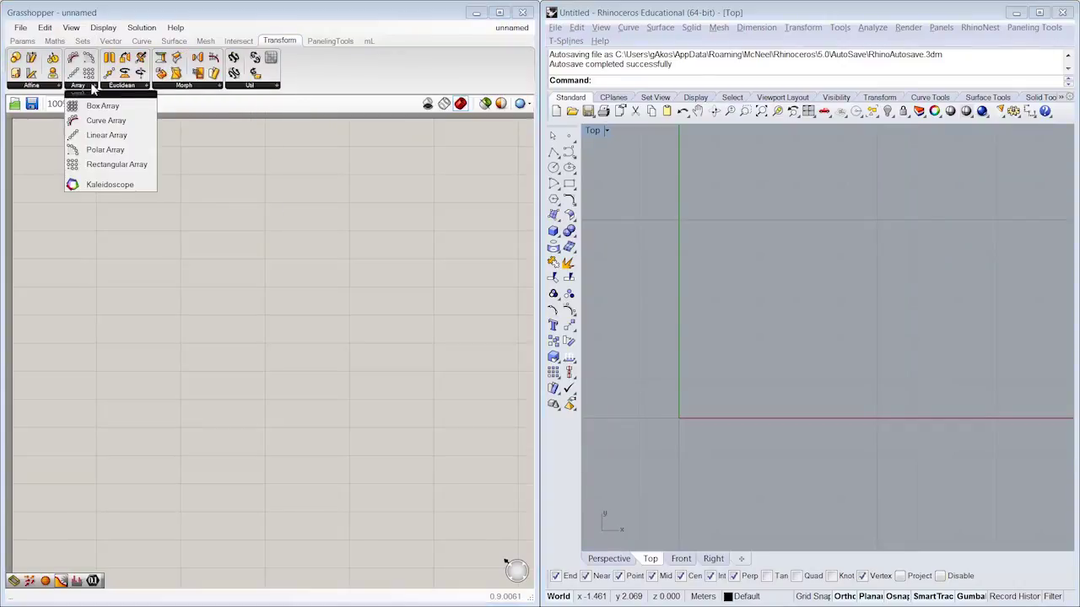
left_click(125, 123)
left_click(226, 175)
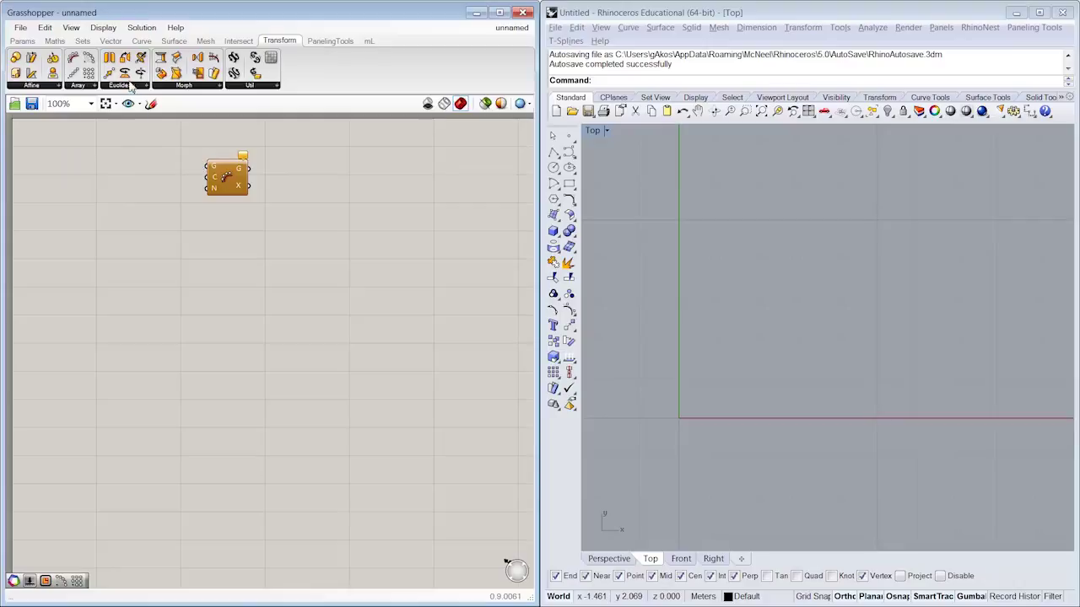
left_click(84, 87)
left_click(107, 135)
left_click(226, 226)
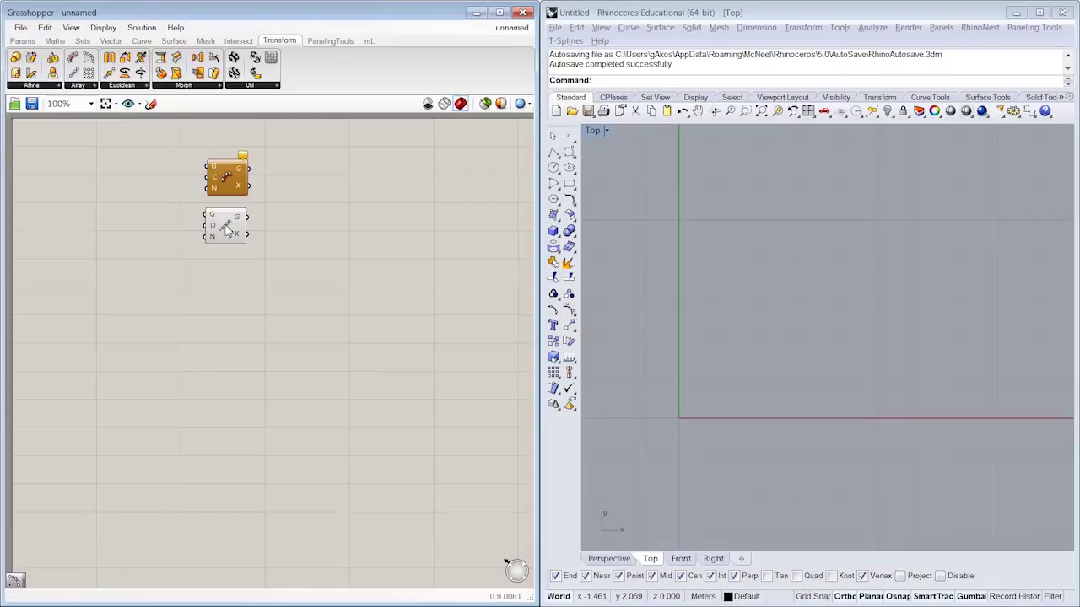
key("Delete")
Add a Polar Array and a Rectangular Array component, stacked in a column below the Curve Array component
left_click(88, 86)
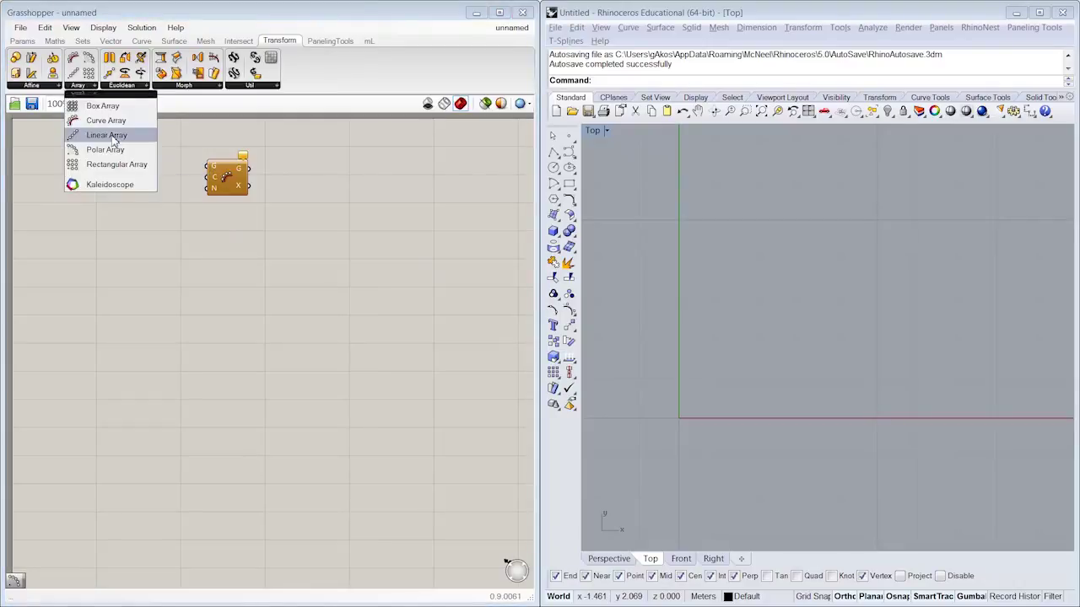
left_click(113, 149)
left_click(228, 229)
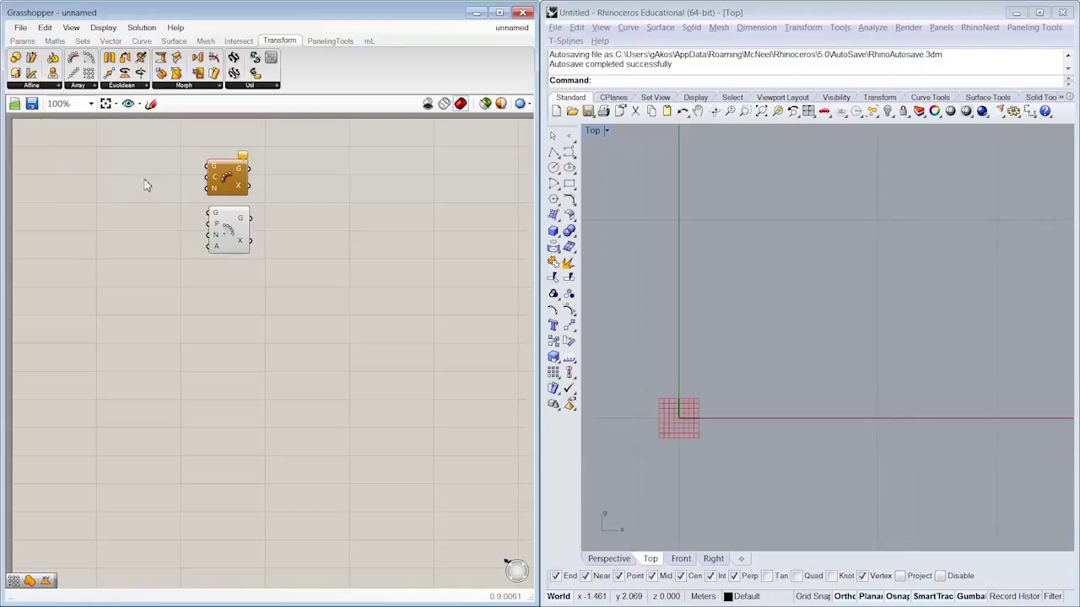
left_click(89, 87)
left_click(116, 164)
left_click(227, 284)
left_click_drag(278, 333, 222, 159)
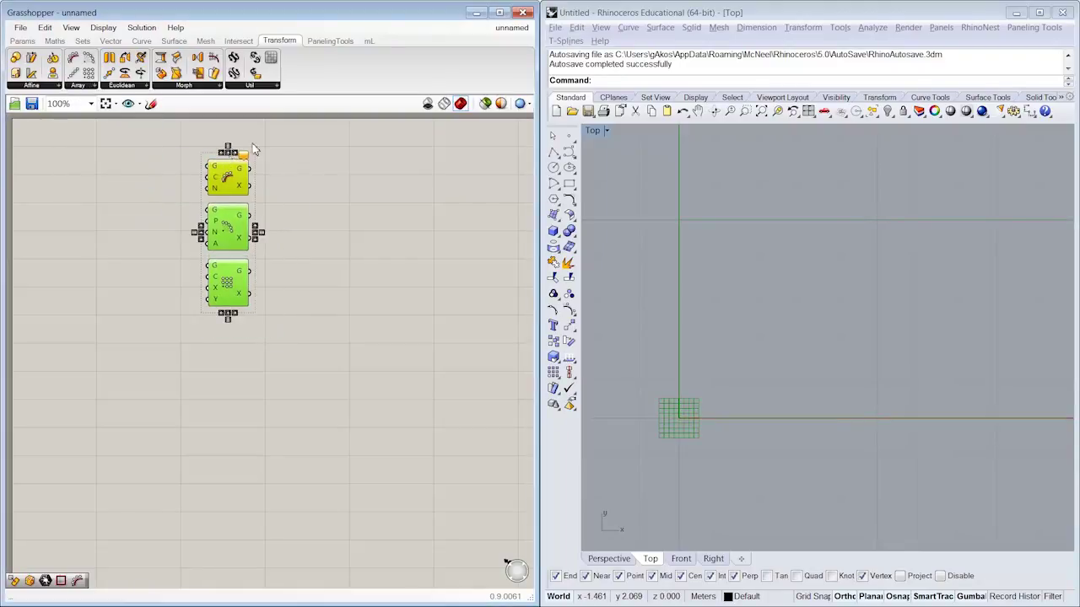
left_click(249, 160)
Turn off the preview of the Polar Array and Rectangular Array components
scroll(247, 184, "up", 4)
scroll(247, 182, "down", 1)
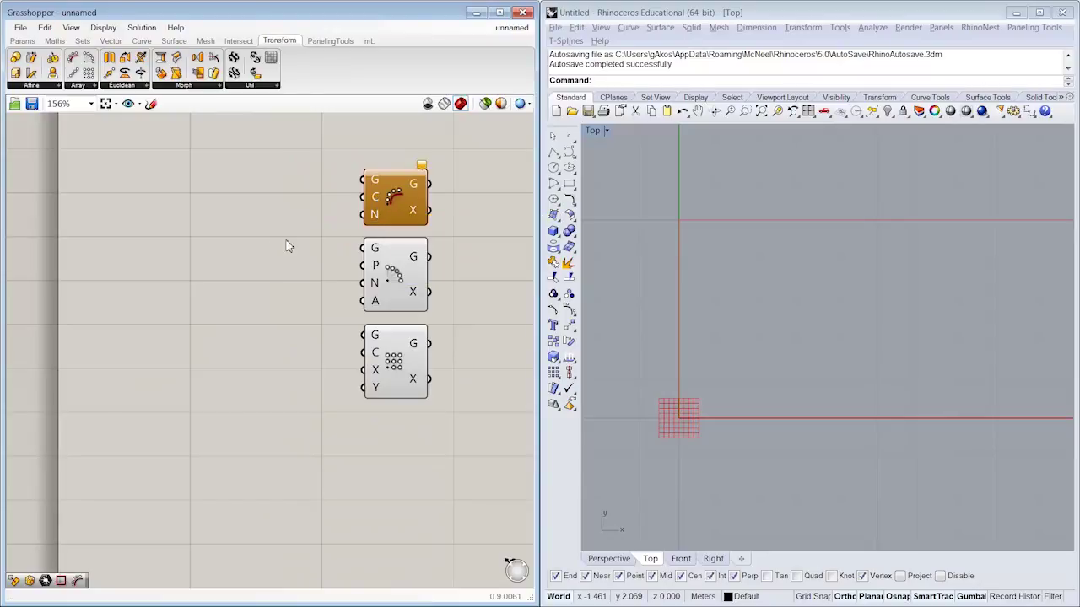
scroll(286, 245, "down", 1)
scroll(853, 301, "up", 3)
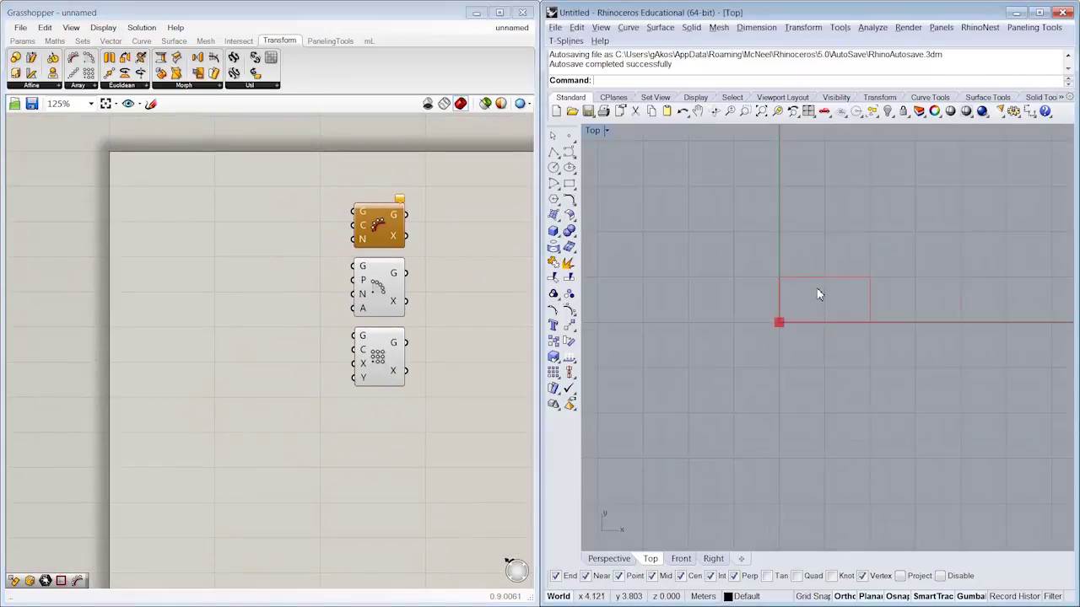
right_click_drag(819, 294, 699, 325)
left_click_drag(446, 378, 329, 261)
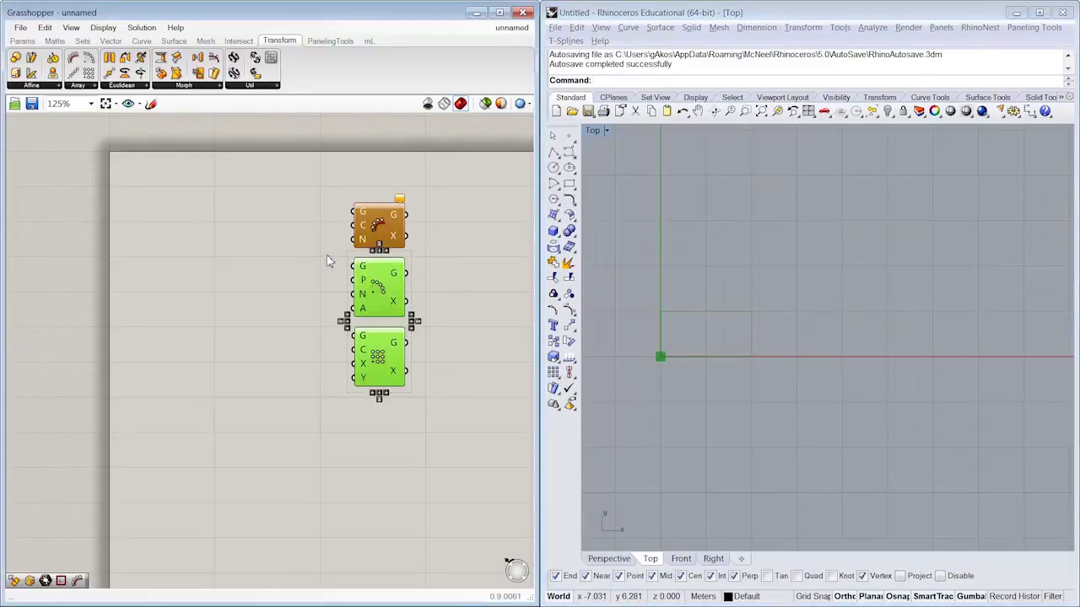
right_click(329, 261)
left_click(324, 274)
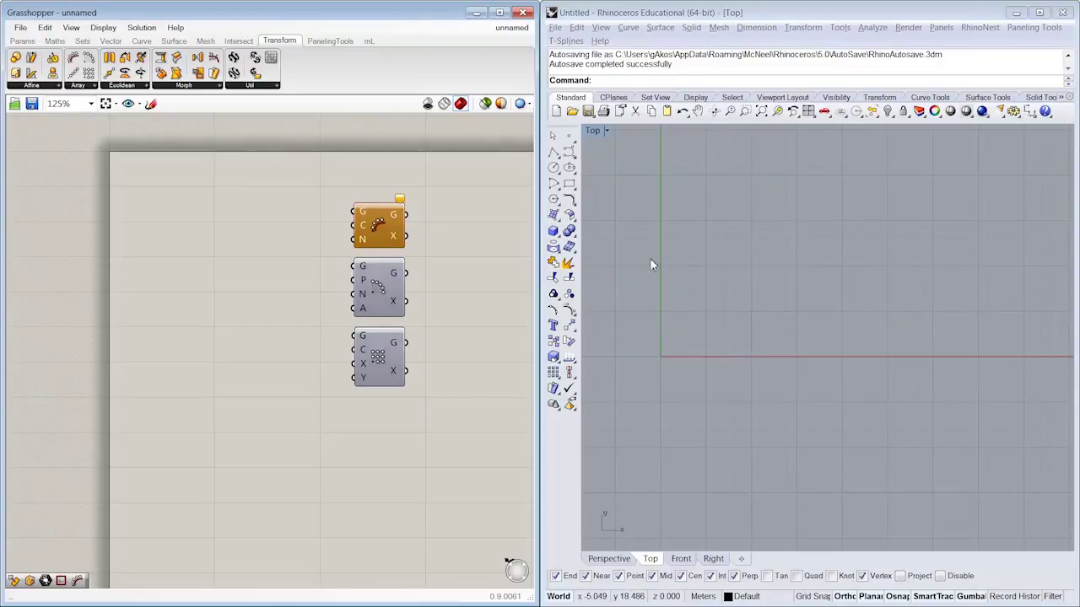
Switch to Rhino and draw a small upright rectangle in the Top view, just inside the positive quadrant near the origin
left_click(554, 182)
left_click(674, 342)
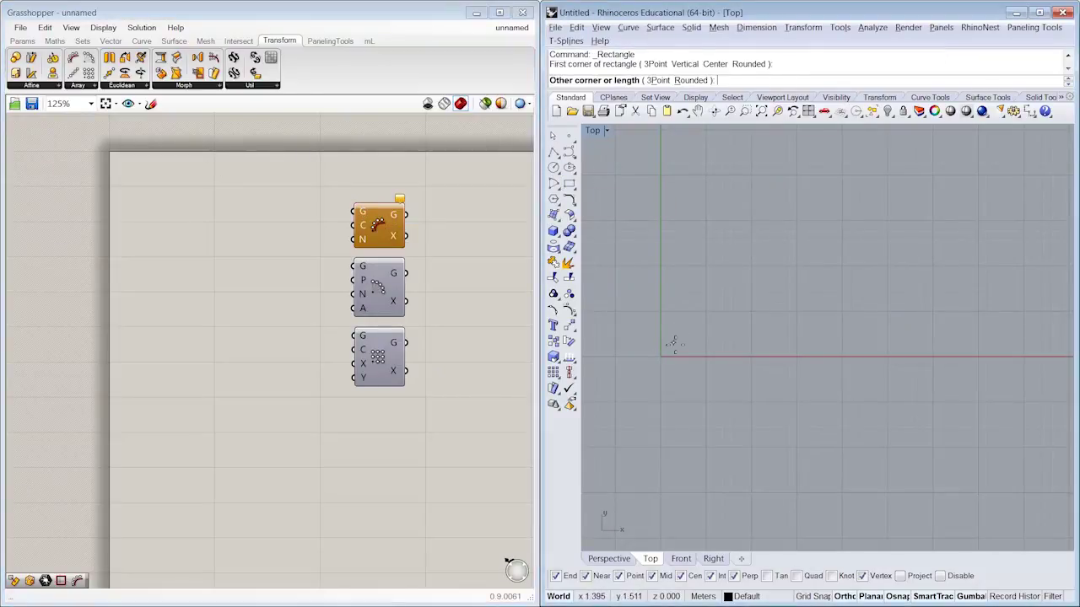
left_click(700, 285)
left_click(700, 320)
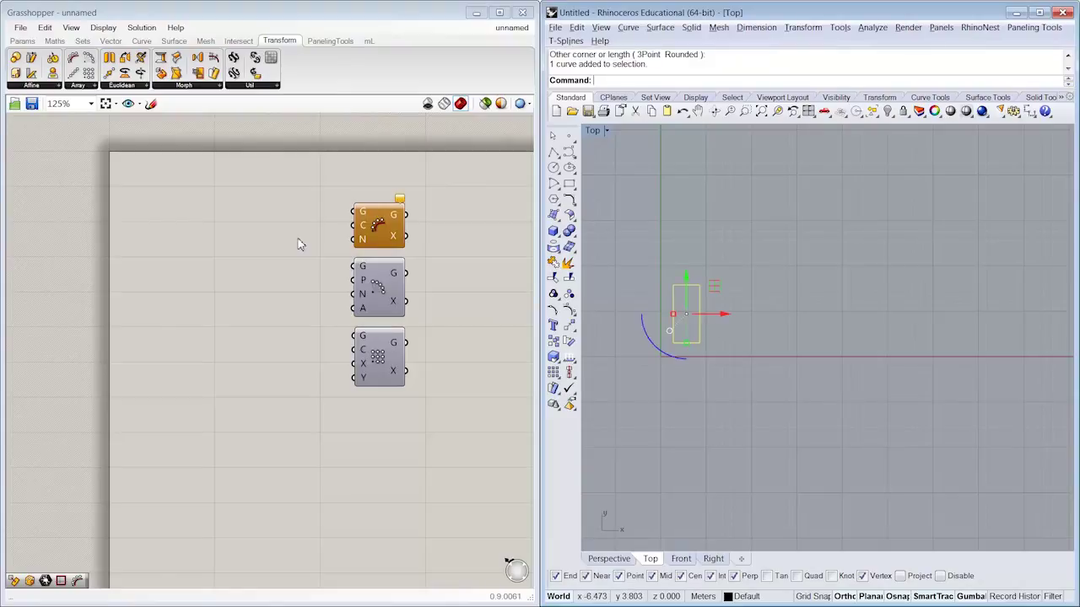
In Grasshopper, reference the drawn rectangle as the single geometry input of the Curve Array component
right_click(360, 215)
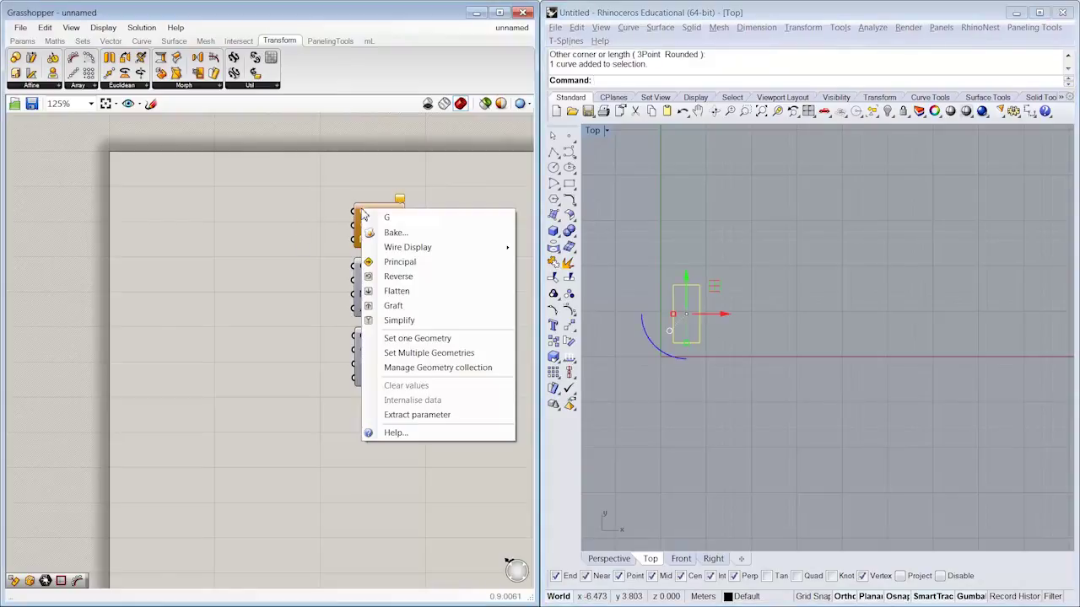
left_click(470, 340)
left_click(690, 412)
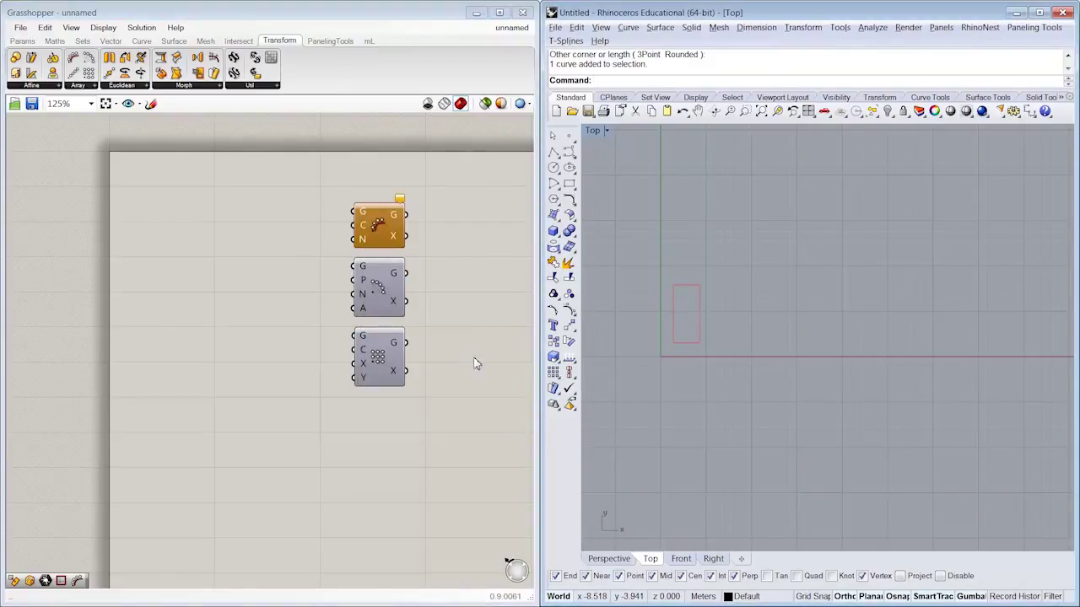
Draw an eight-point control-point curve in the Top view, starting near the origin, arching over and ending in an upturned tail
scroll(752, 323, "down", 3)
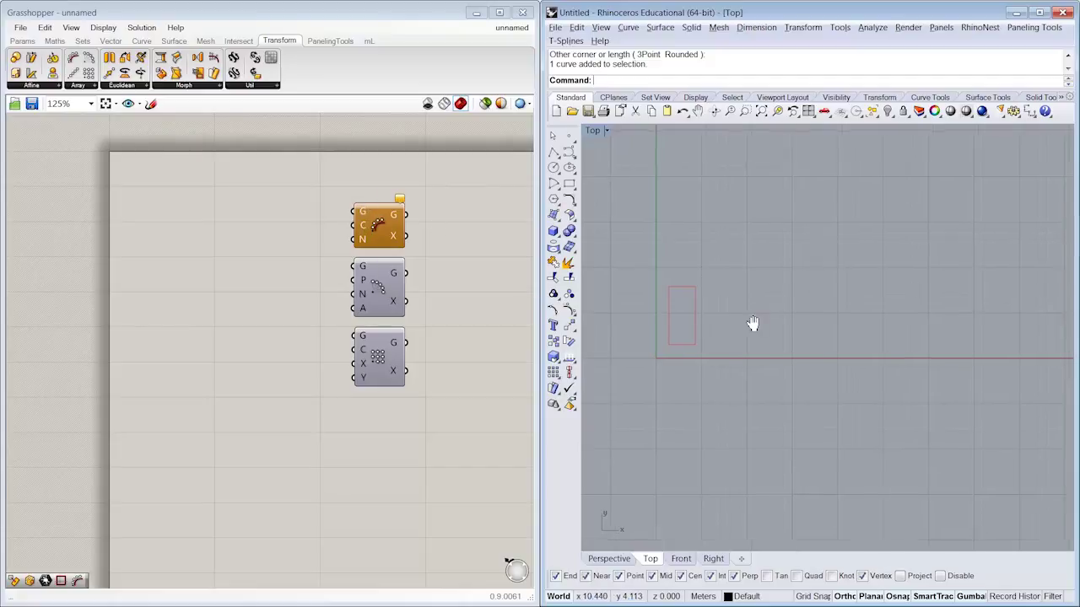
scroll(717, 324, "down", 3)
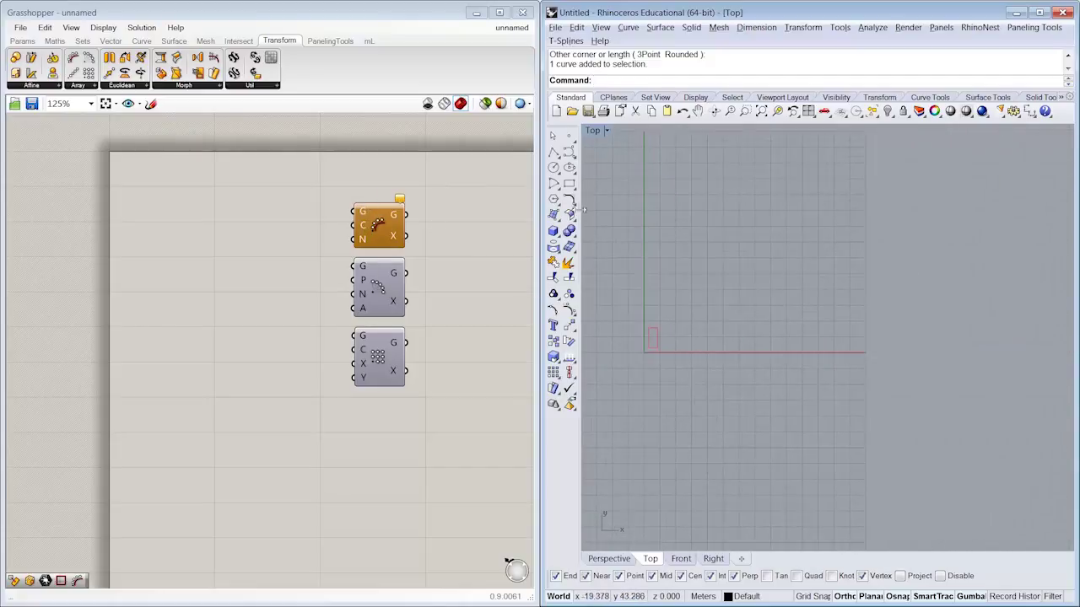
left_click(567, 159)
left_click(647, 356)
left_click(700, 360)
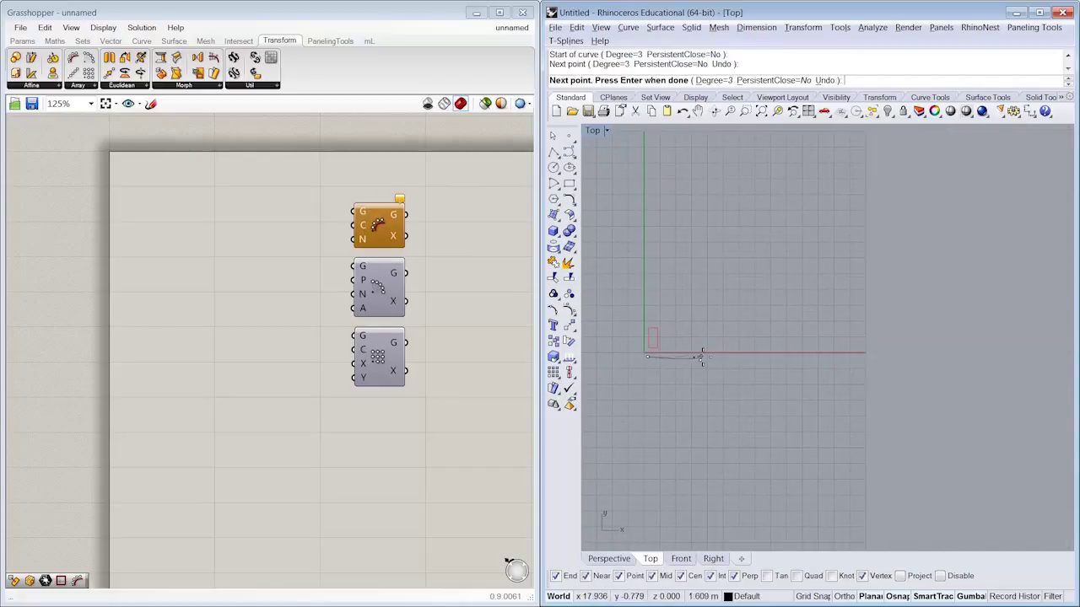
left_click(724, 283)
left_click(710, 178)
left_click(874, 192)
left_click(963, 302)
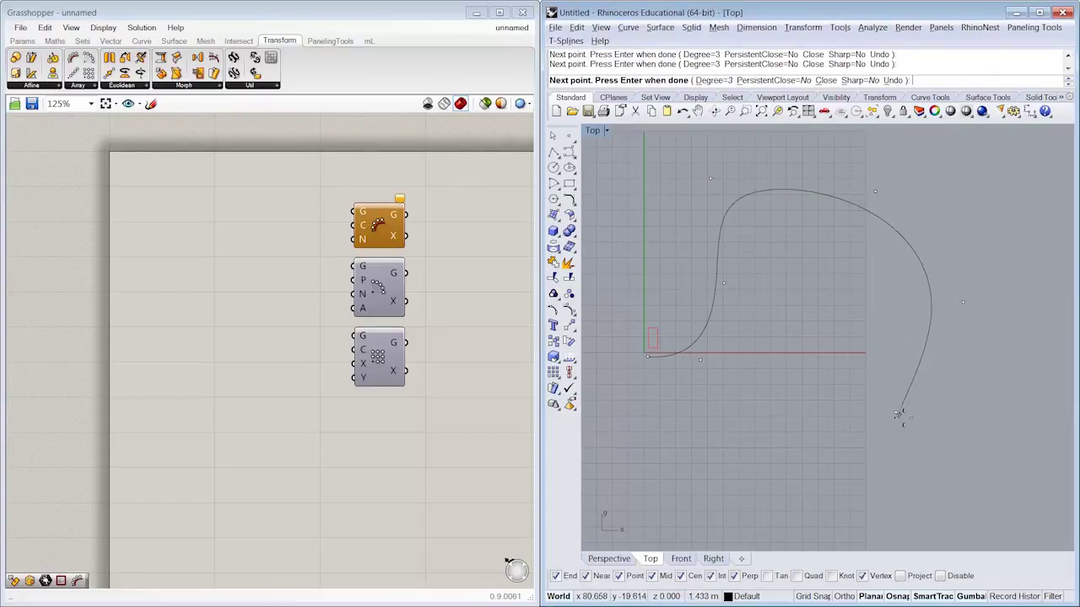
left_click(895, 412)
left_click(1009, 374, "shift")
key("Return")
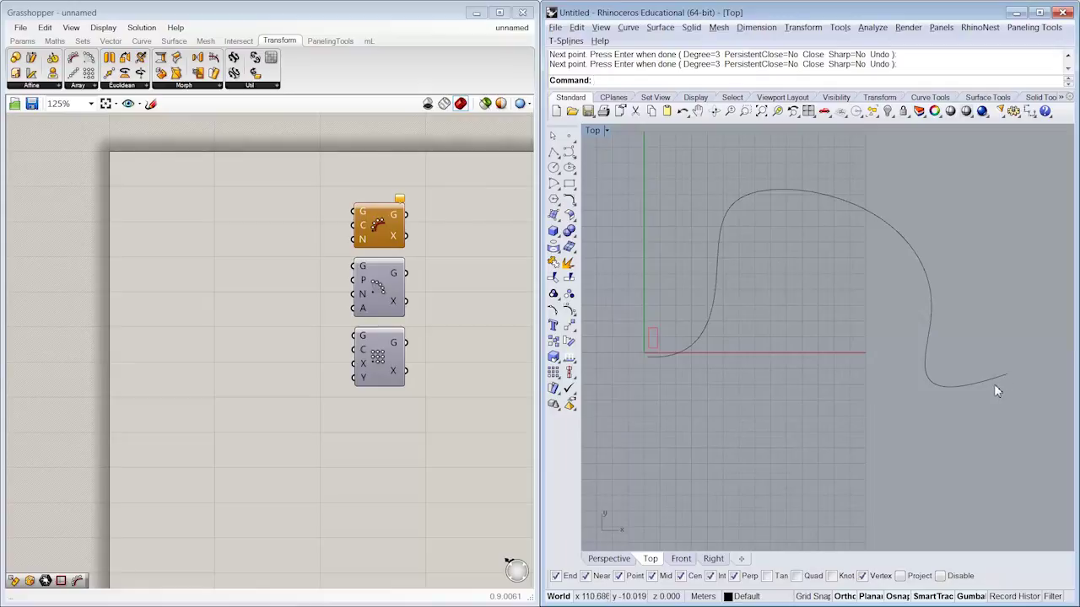
Add an arrowhead to the far end of the curve to mark its direction
type("Arrowhead")
key("Return")
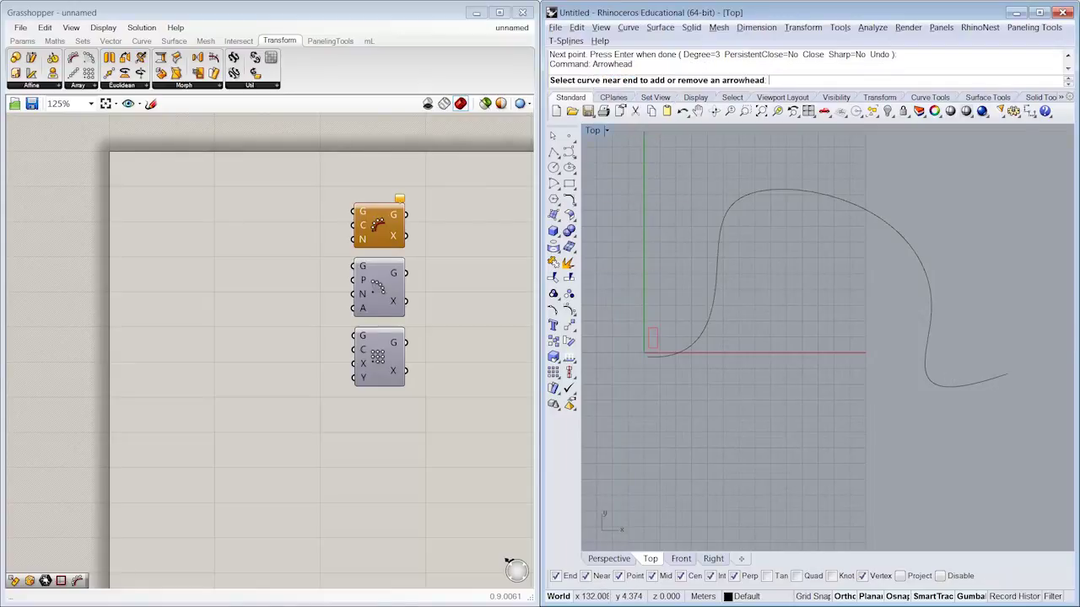
left_click(995, 374)
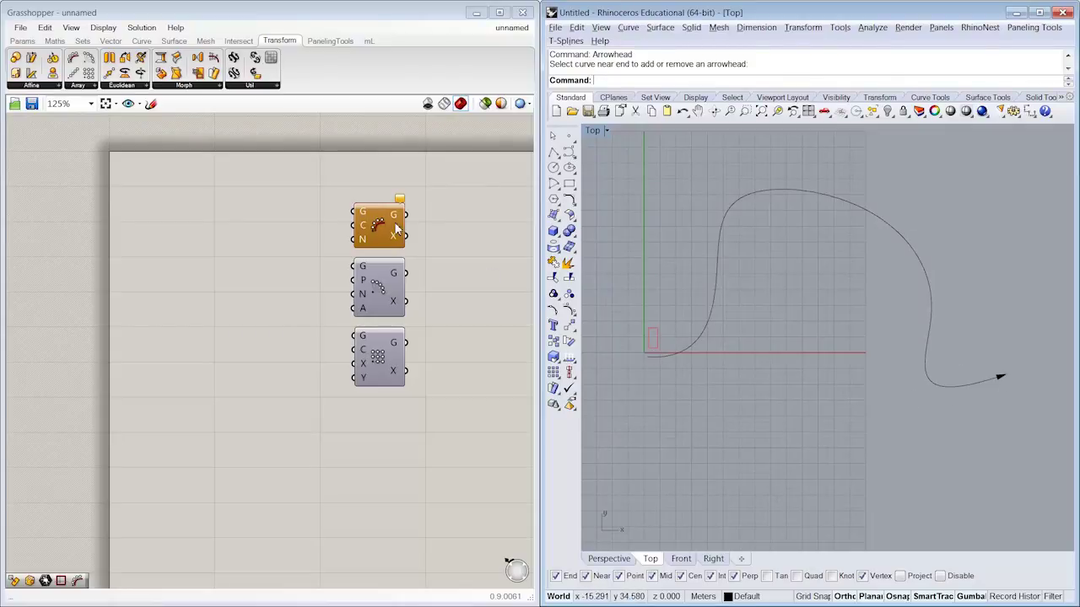
Reference the drawn curve as the single curve input of the Curve Array component
right_click(361, 228)
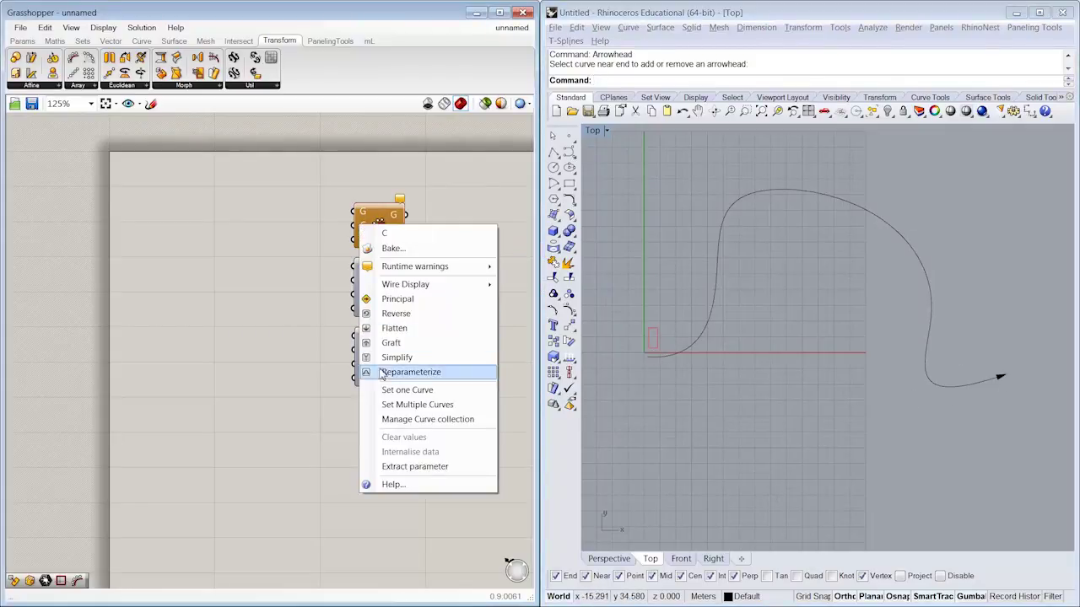
left_click(407, 390)
left_click(699, 348)
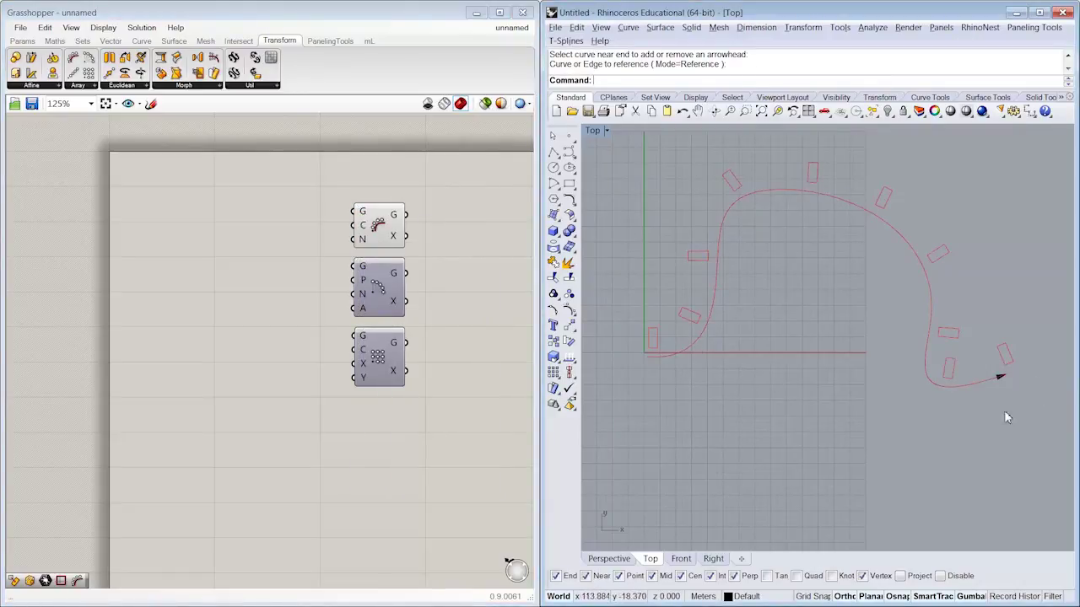
Create a number slider with the expression 1<25<100 and connect it to the Curve Array's N input
double_click(166, 257)
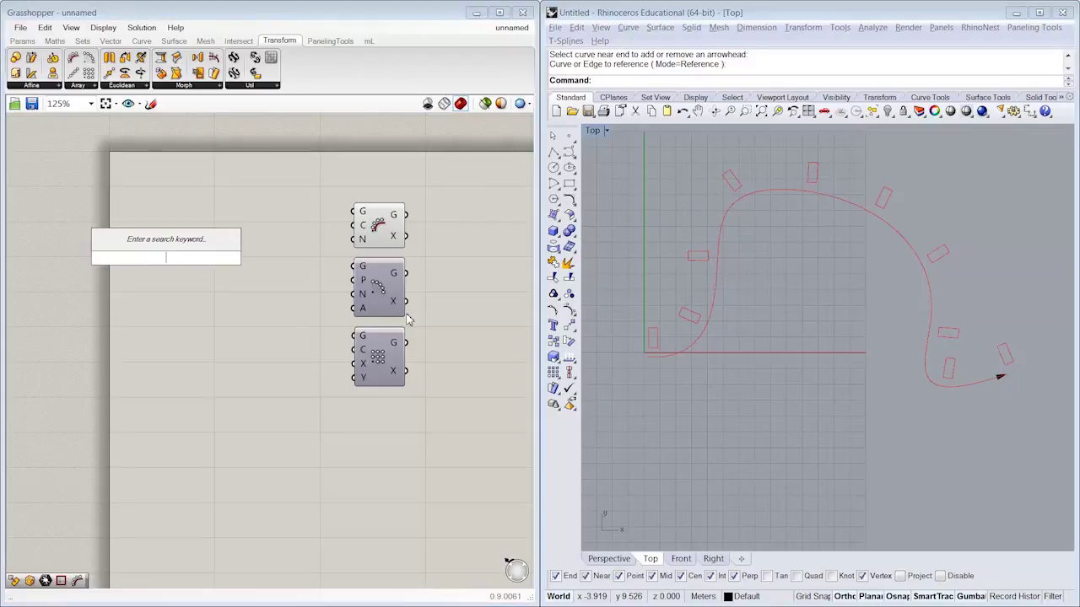
type("1")
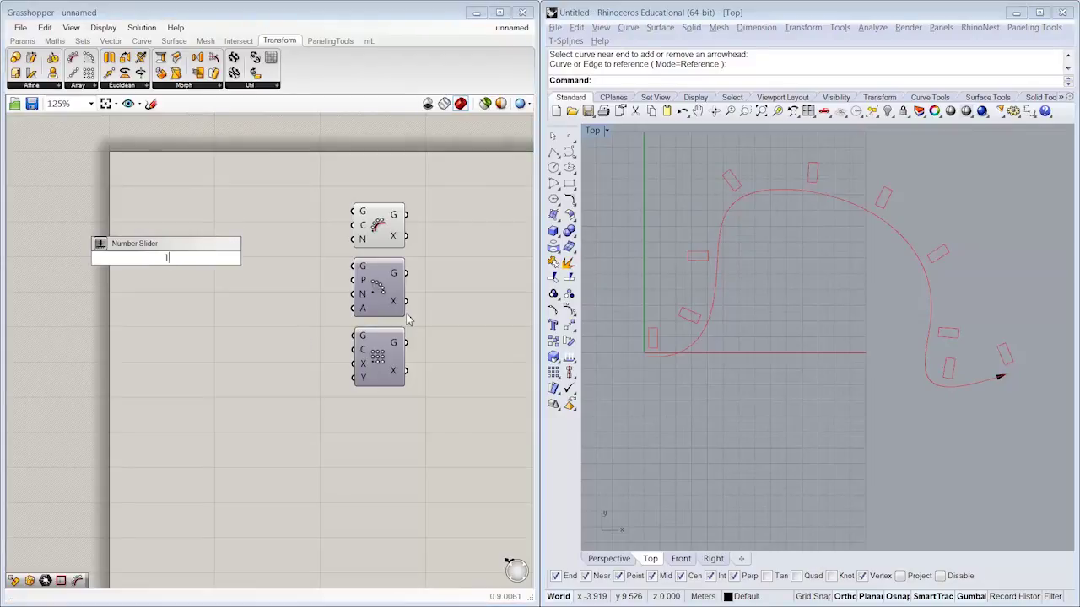
type("<25<100")
key("Return")
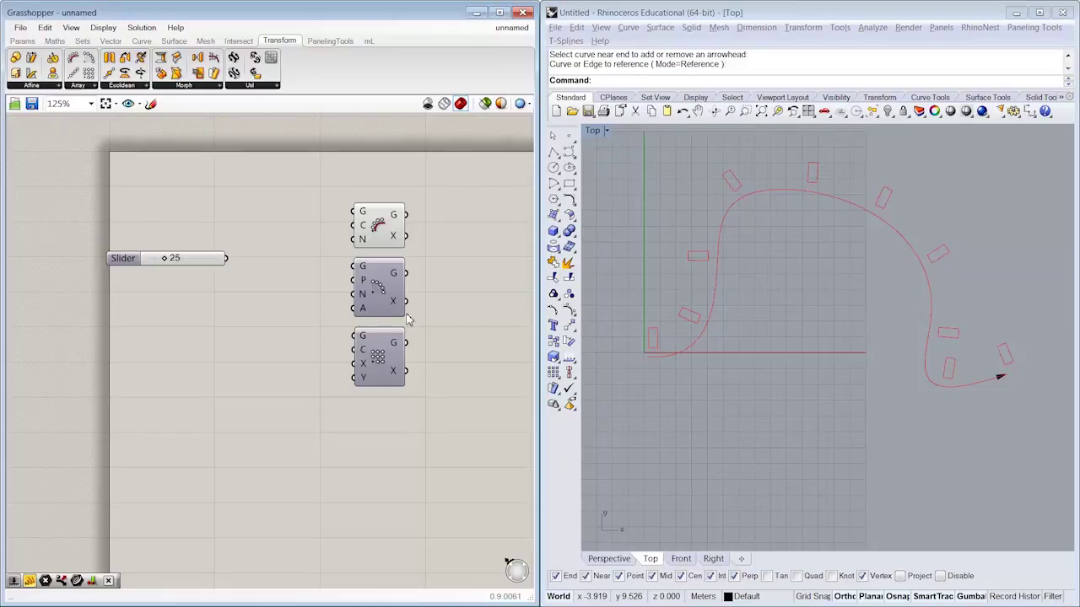
left_click_drag(184, 254, 279, 235)
left_click_drag(309, 234, 353, 239)
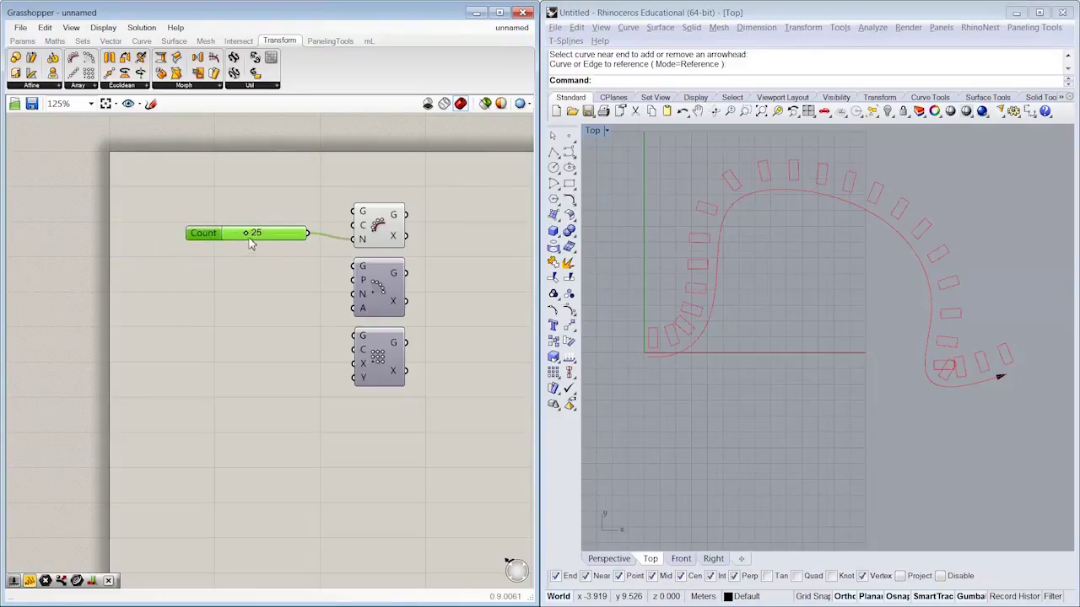
Set the Count slider to 24 and inspect the start of the rectangle array along the curve
mouse_move(248, 240)
left_mouse_down()
mouse_move(280, 242)
mouse_move(246, 251)
left_mouse_up()
right_click_drag(730, 332, 734, 376)
scroll(667, 351, "up", 2)
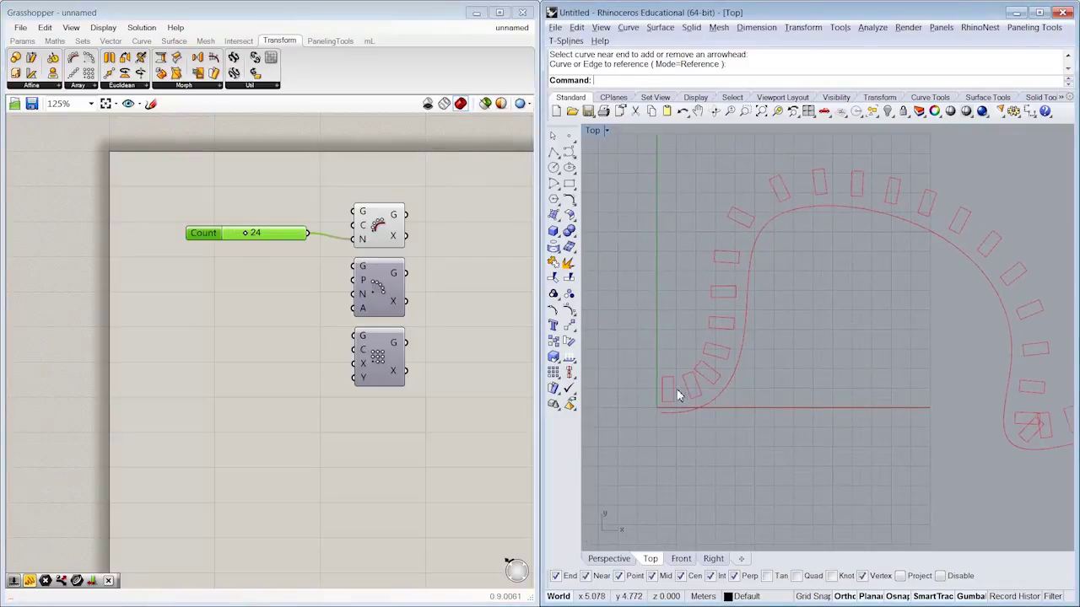
Move the source rectangle above the curve's start, below it, and back onto the start to test how its offset shifts the array
left_click(676, 388)
left_click_drag(667, 364, 668, 341)
left_click(677, 415)
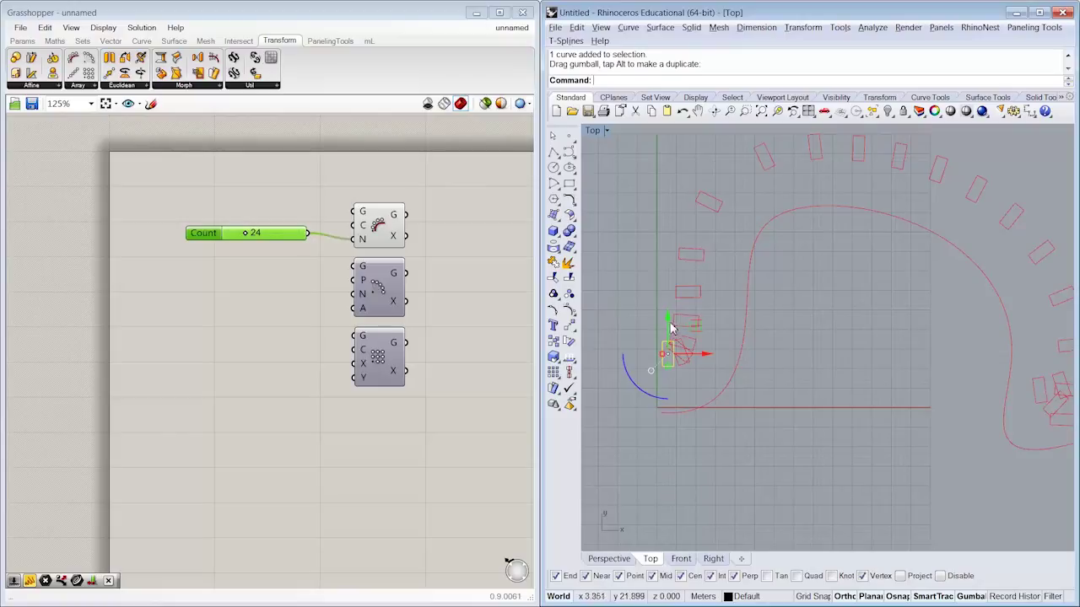
left_click_drag(669, 323, 669, 398)
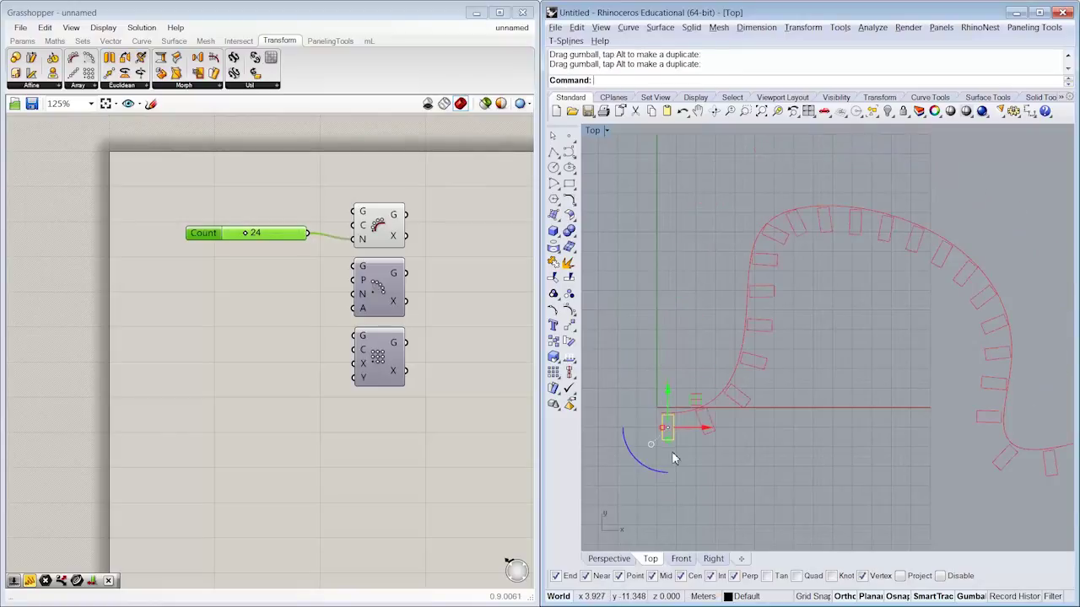
left_click_drag(660, 435, 663, 403)
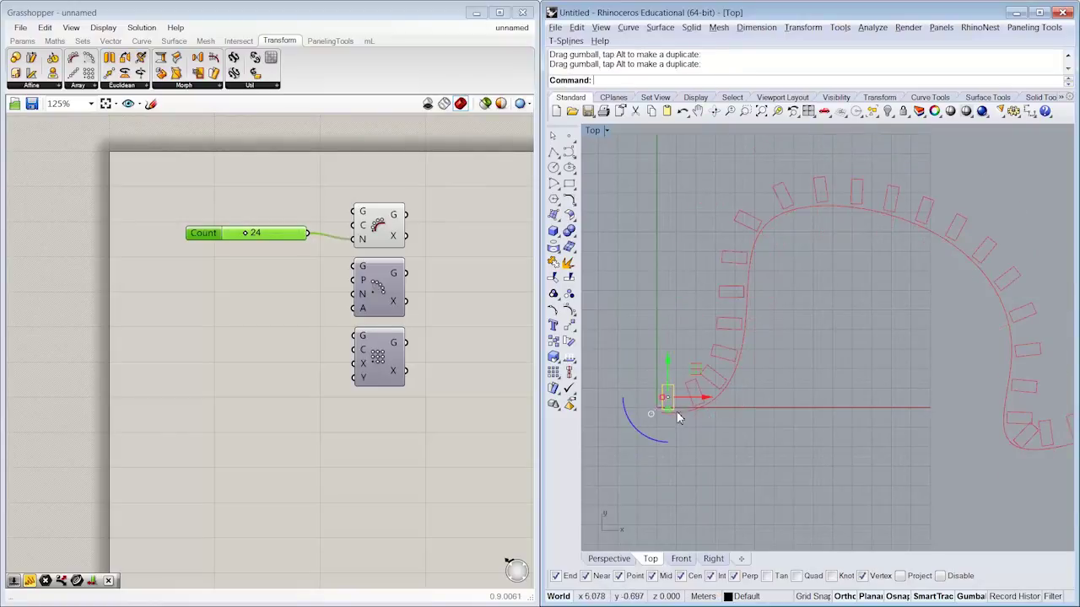
Rotate the source rectangle counterclockwise to test its effect on the arrayed copies, and undo the rotation
left_click_drag(648, 446, 675, 447)
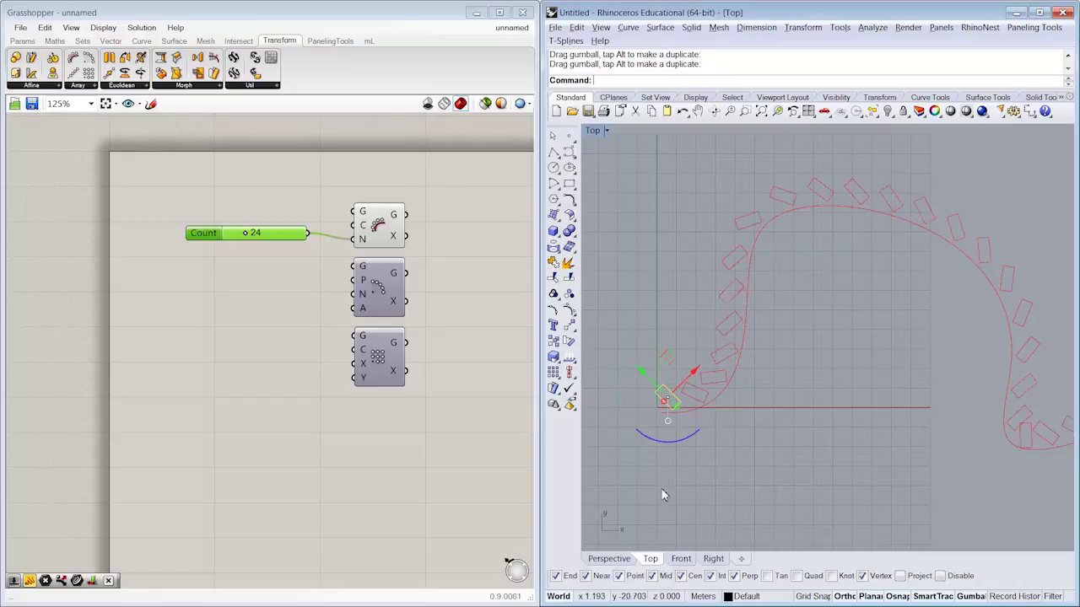
key("ctrl+z")
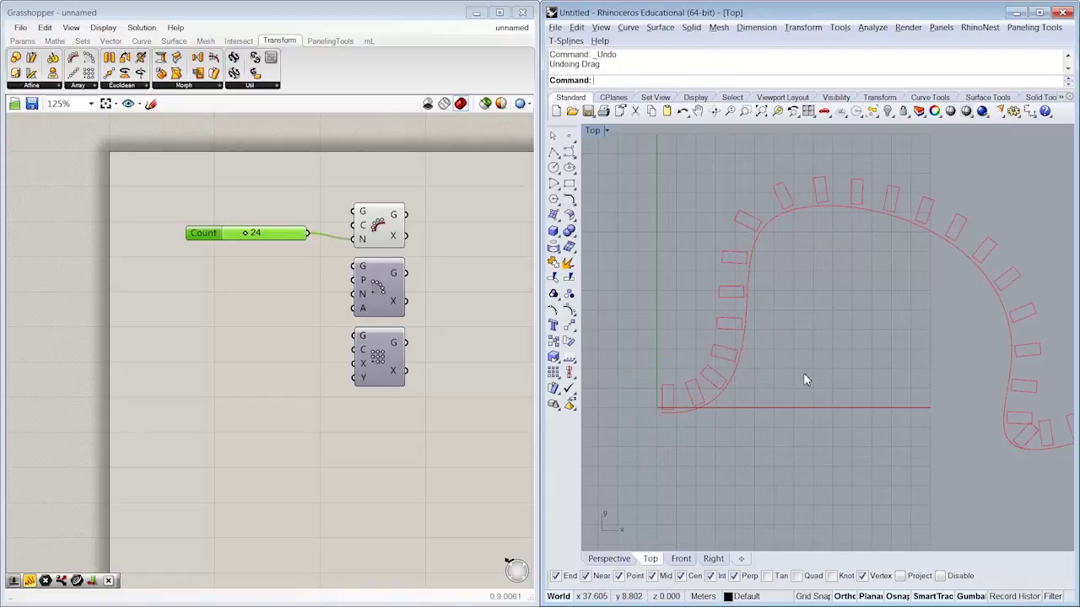
Turn off the Curve Array component's preview and hide the drawn curve in the Rhino Top view
left_click(387, 354)
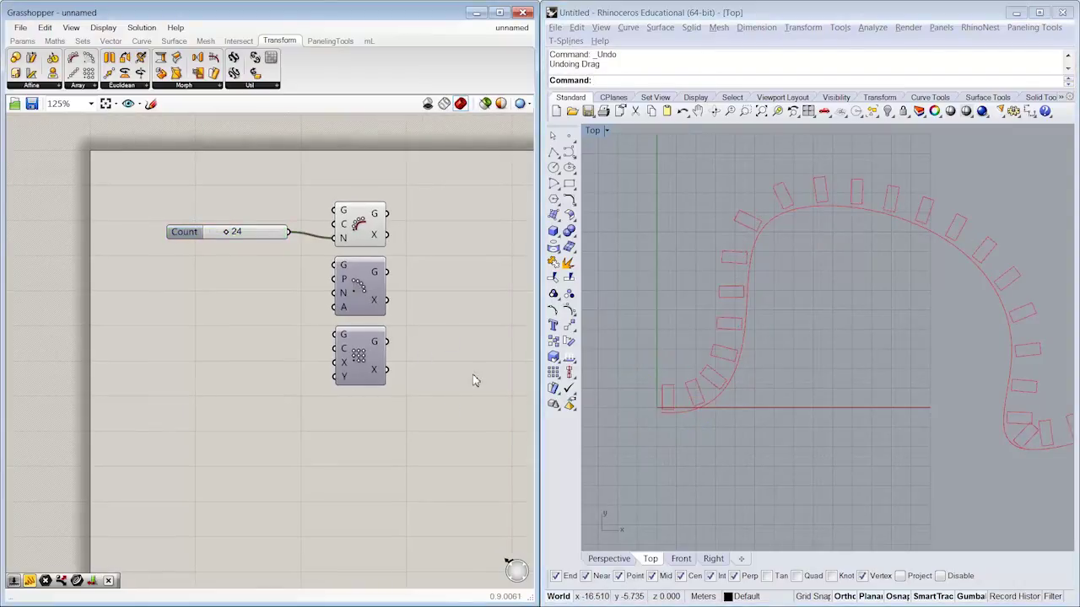
right_click_drag(728, 360, 718, 358)
right_click_drag(361, 224, 361, 221)
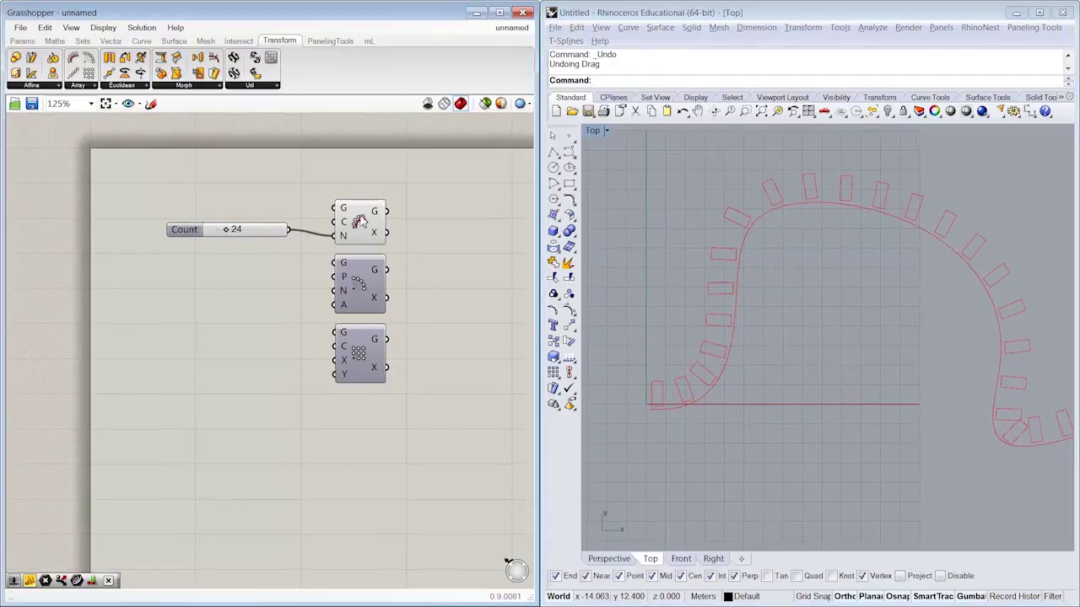
right_click(363, 221)
left_click(397, 244)
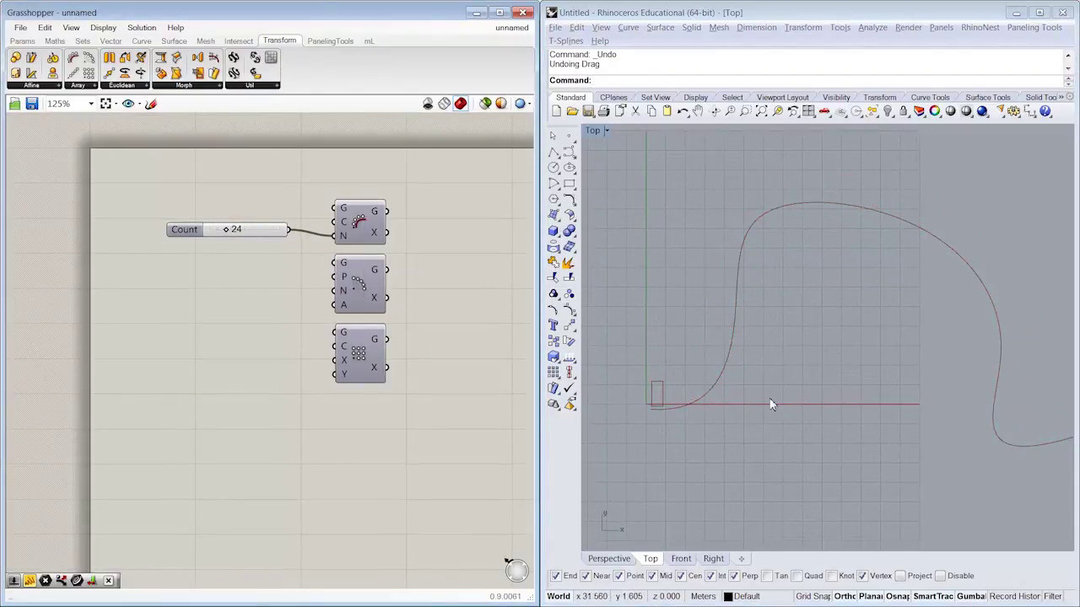
left_click(730, 367)
key("ctrl+h")
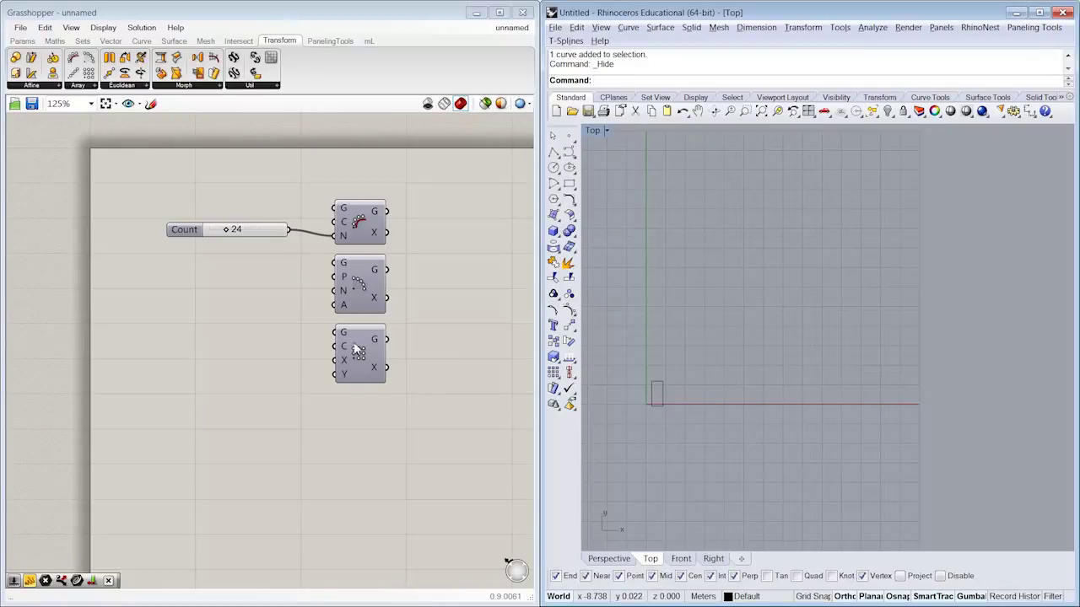
Move the Count slider up and place a Curve parameter below it on the Grasshopper canvas
left_click_drag(277, 229, 271, 201)
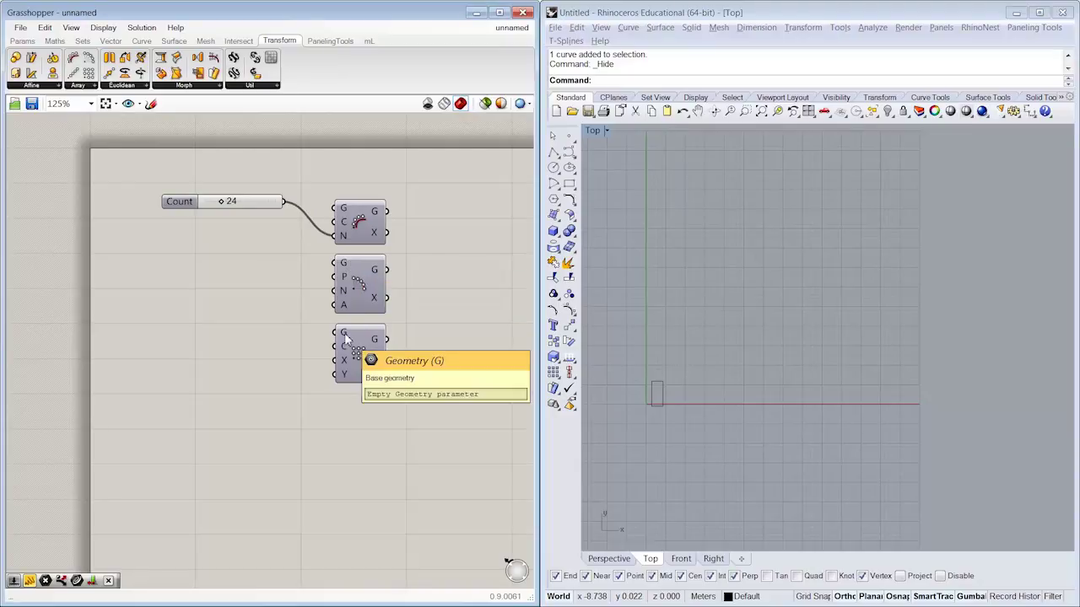
left_click(23, 41)
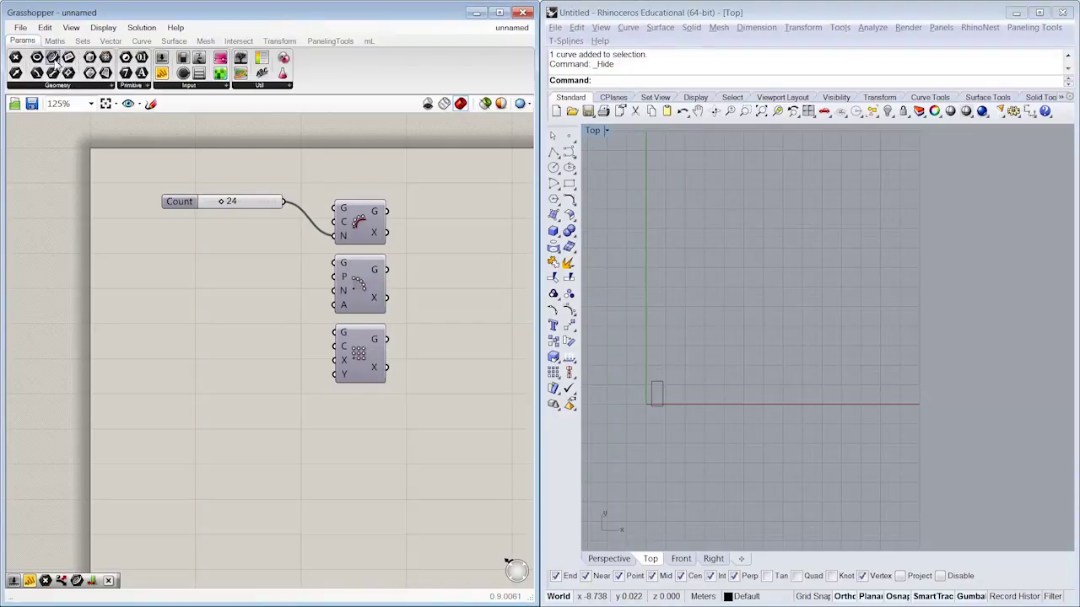
left_click_drag(52, 61, 209, 306)
Draw a closed teardrop-shaped control-point curve inside the rectangle, with its pointed tip near the rectangle's lower edge
scroll(701, 360, "up", 8)
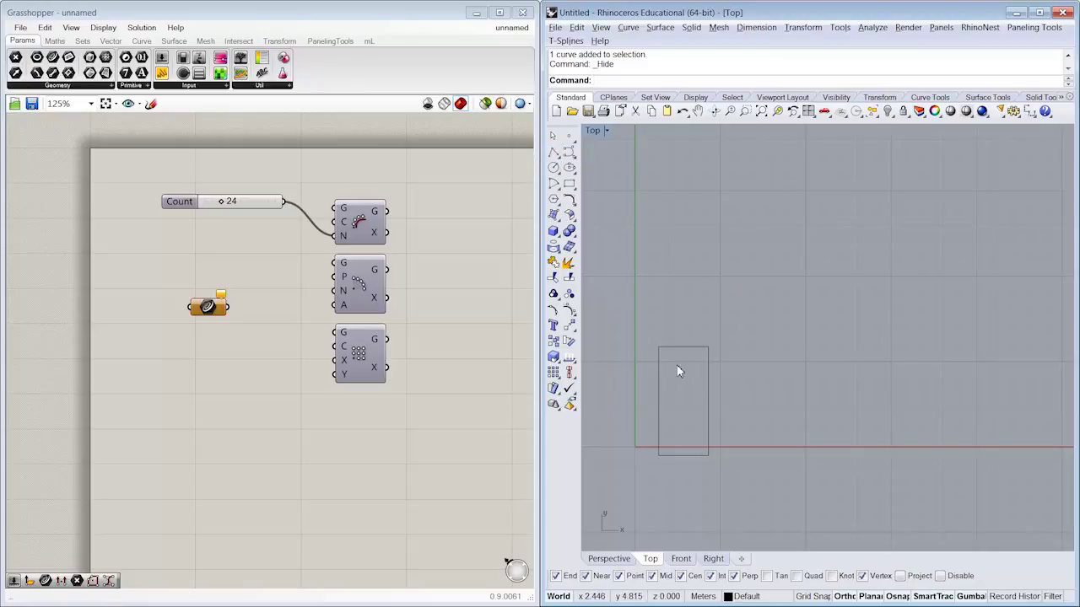
left_click(568, 156)
scroll(697, 422, "up", 4)
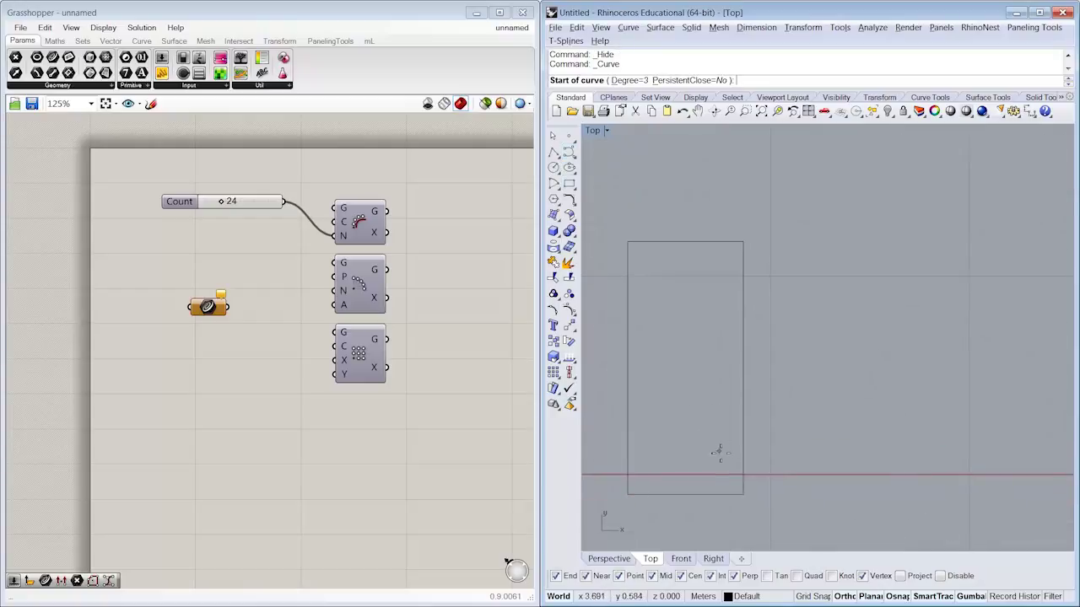
left_click(687, 485)
left_click(687, 424)
left_click(726, 380)
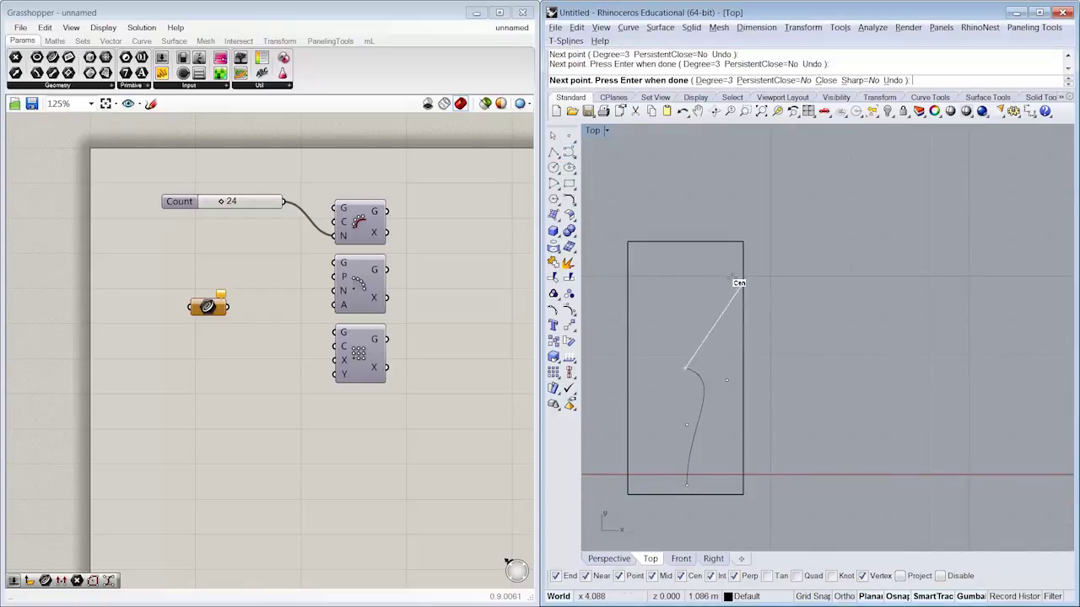
left_click(714, 255)
left_click(653, 249)
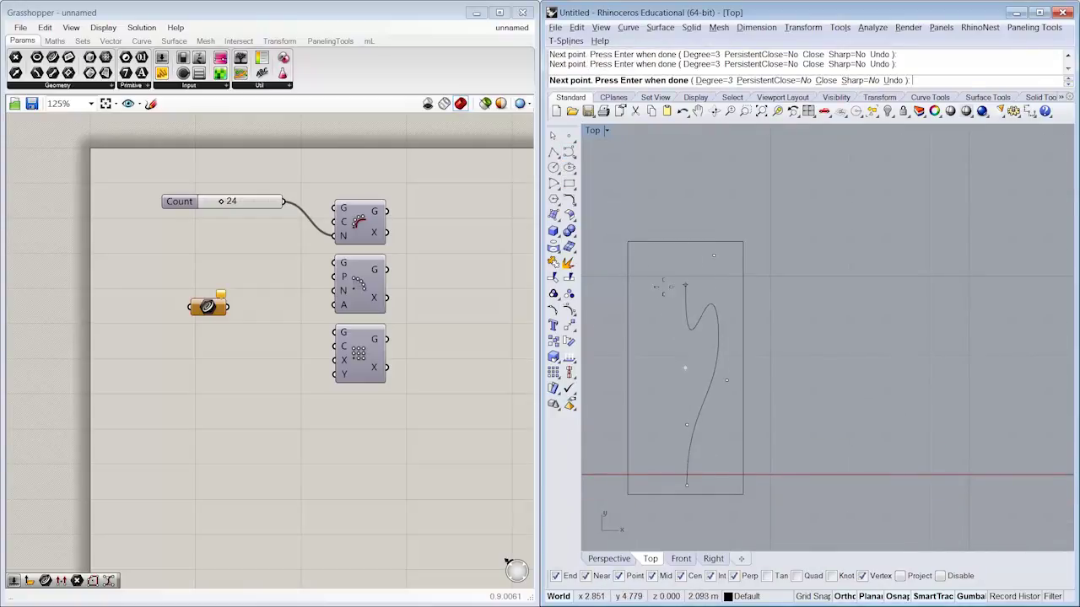
key("ctrl+z")
left_click(643, 256)
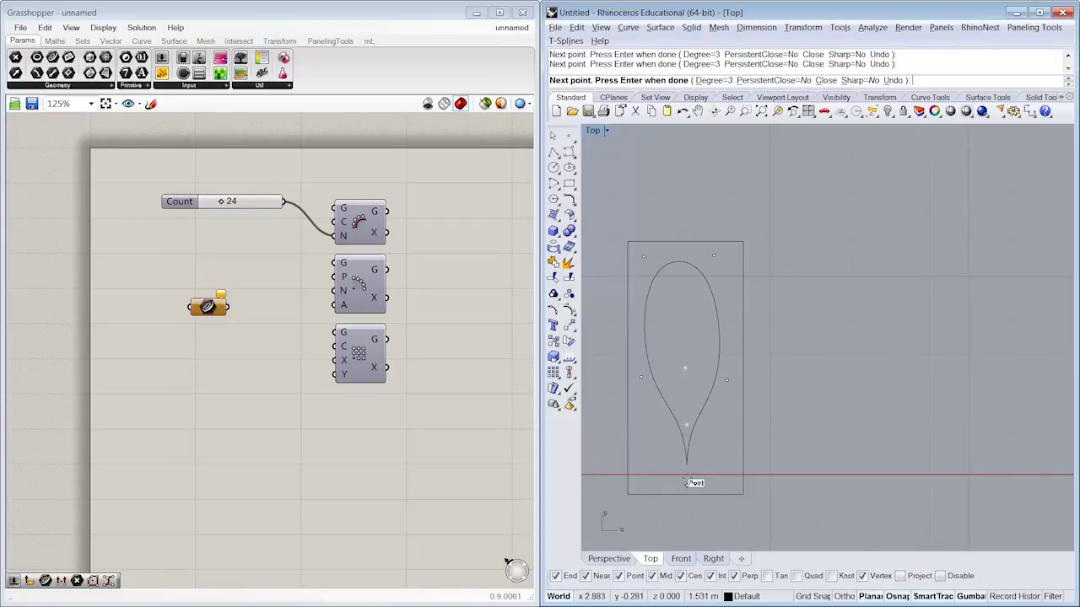
left_click(686, 485)
scroll(713, 413, "down", 2)
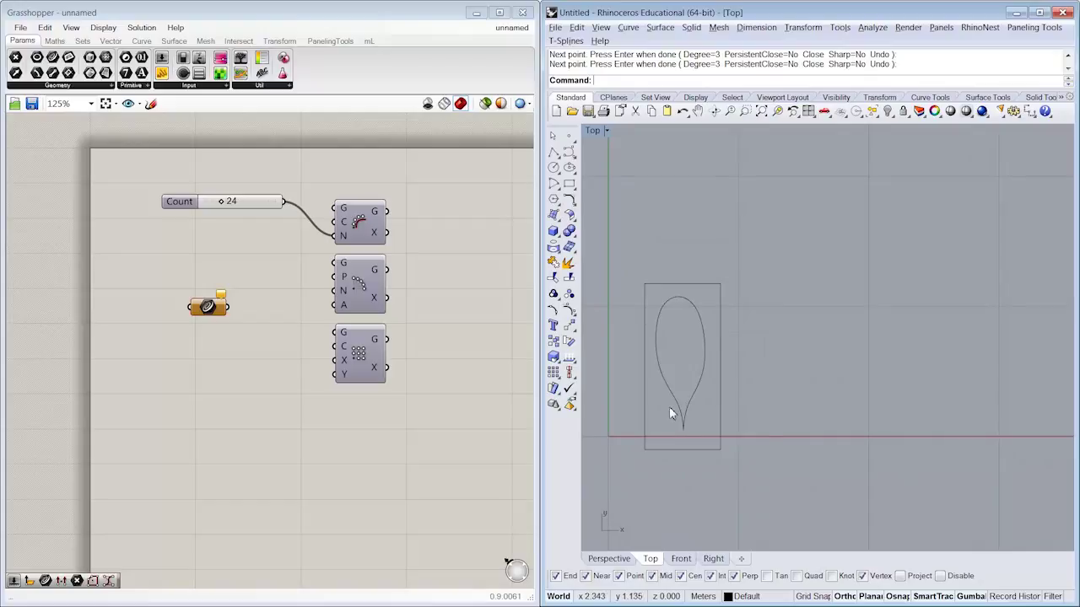
Reference the teardrop curve as the single curve of the Curve parameter and deselect it
left_click(680, 419)
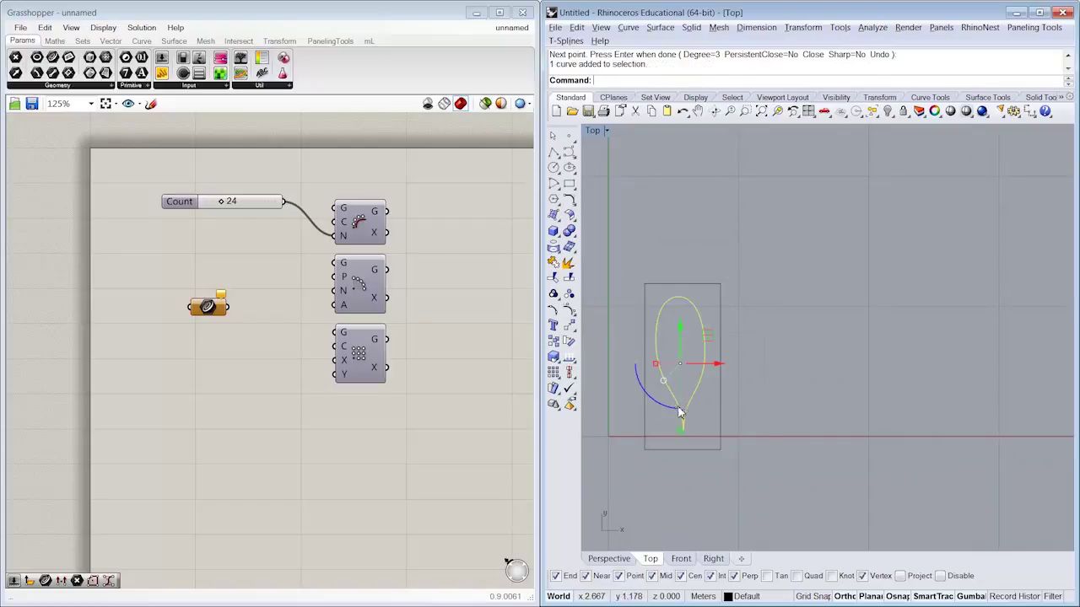
right_click(212, 306)
left_click(253, 486)
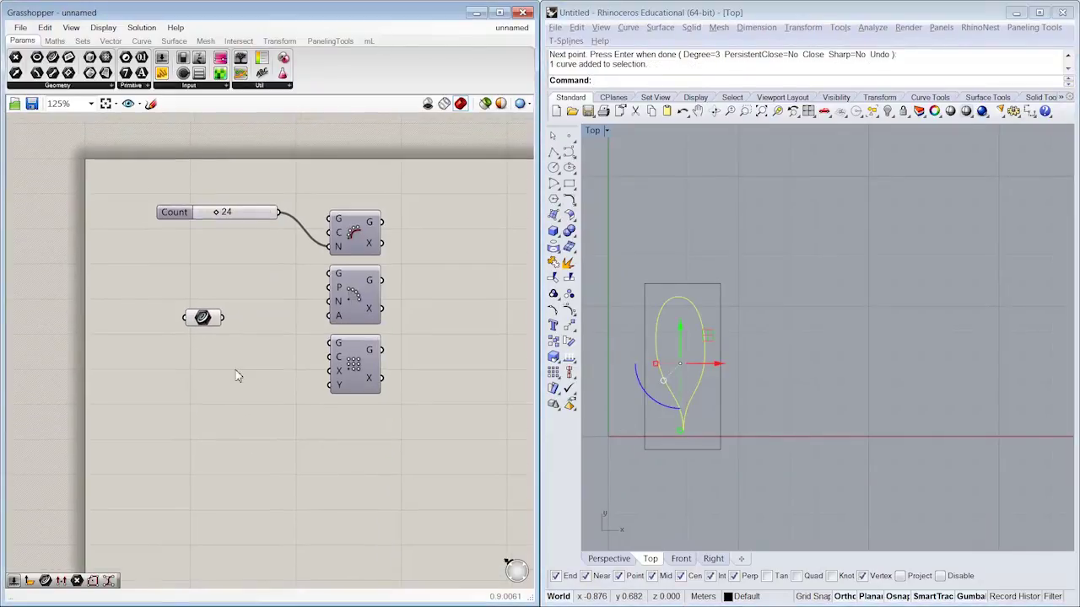
left_click(677, 462)
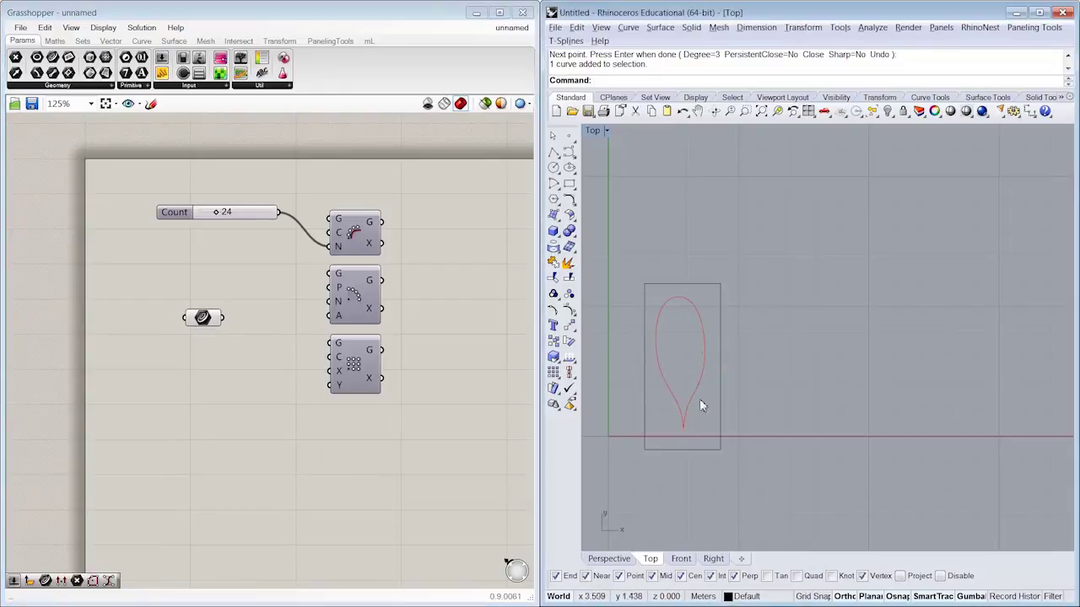
Reposition the Curve parameter and space the Polar Array and the array component below it further apart
right_click_drag(229, 367, 221, 380)
left_click_drag(193, 329, 217, 314)
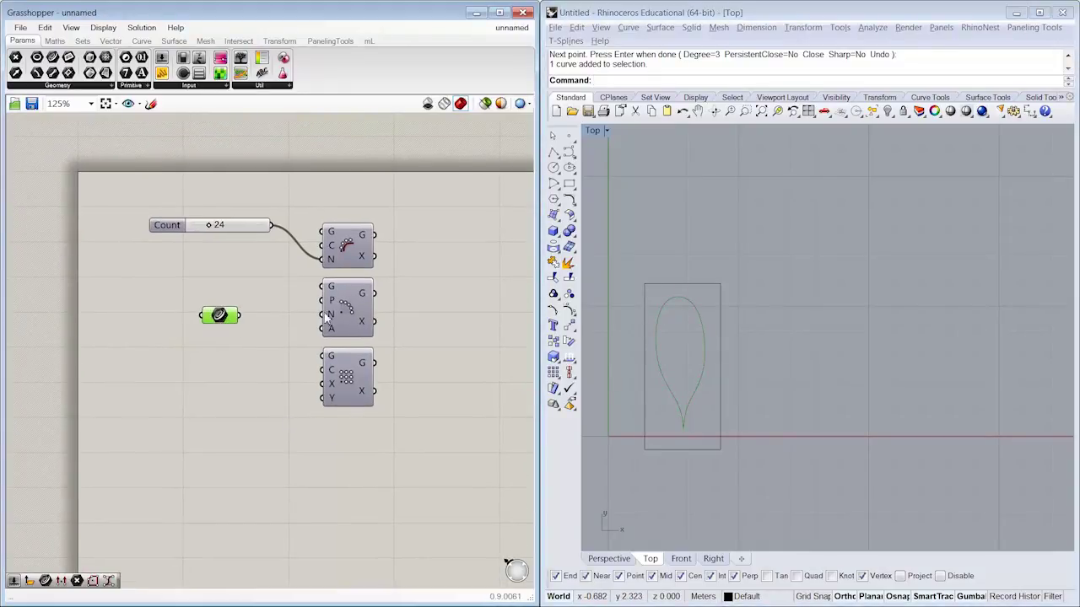
left_click(351, 380)
left_click_drag(351, 380, 353, 409)
left_click_drag(352, 323, 354, 331)
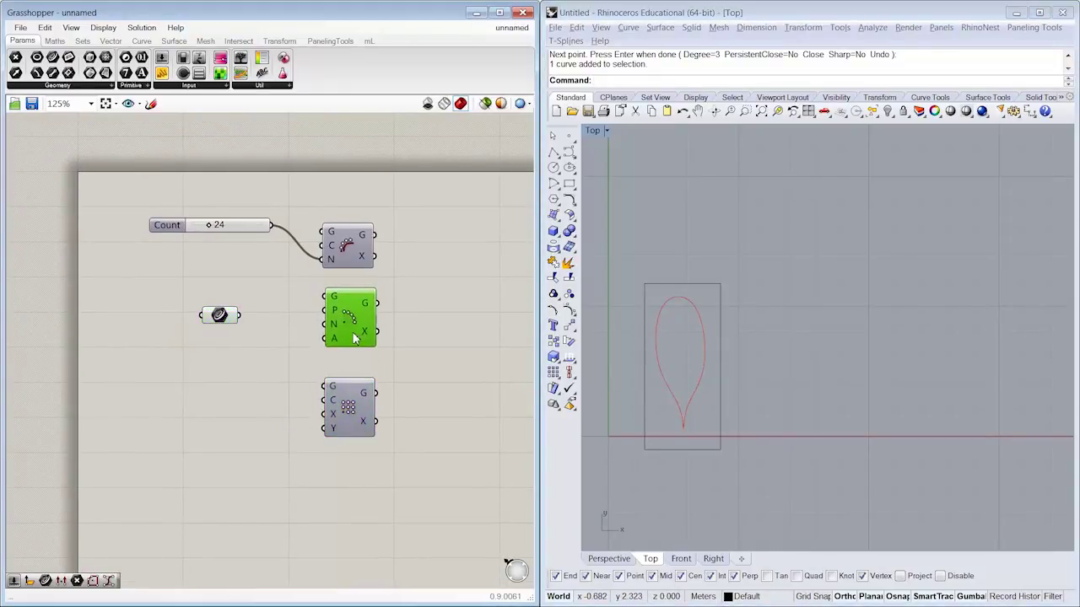
Wire the Curve parameter and the Count slider into the Polar Array's G and N inputs, and turn on its preview
left_click_drag(329, 296, 218, 290)
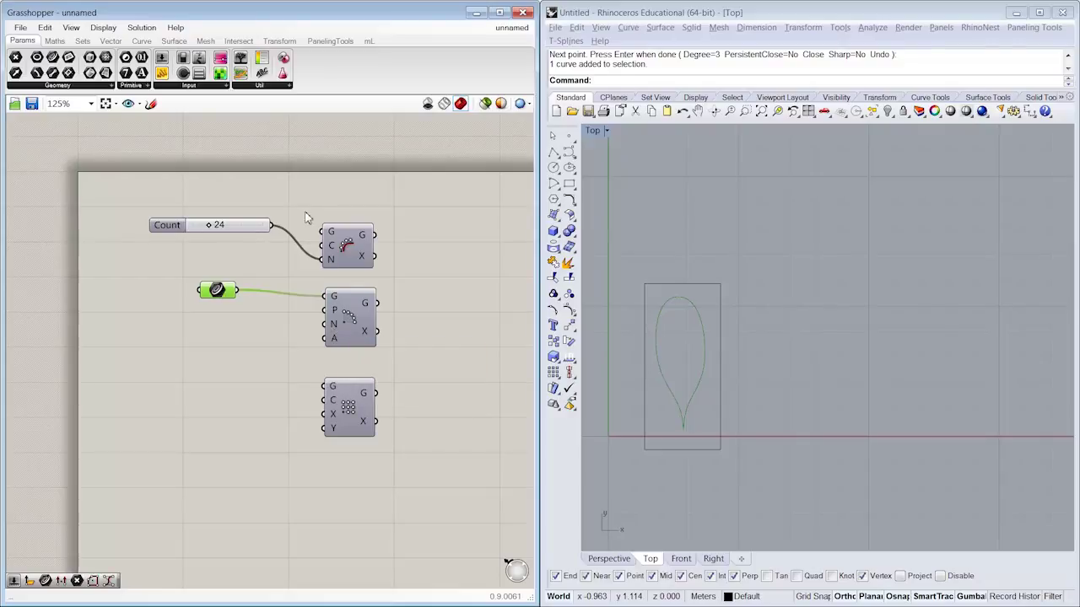
left_click_drag(272, 225, 331, 335)
right_click(351, 316)
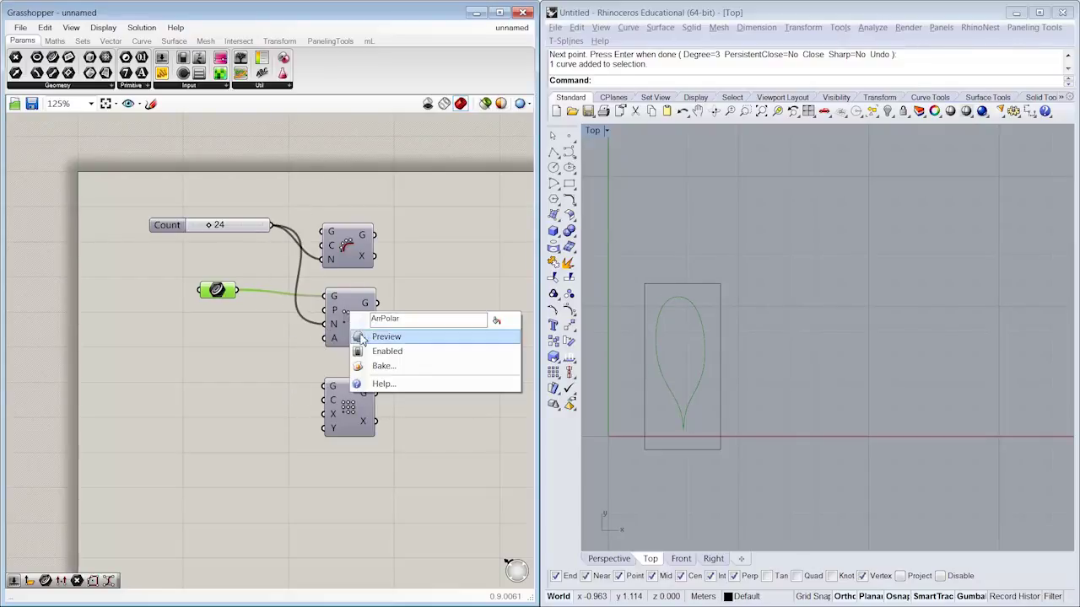
left_click(386, 334)
scroll(844, 363, "down", 3)
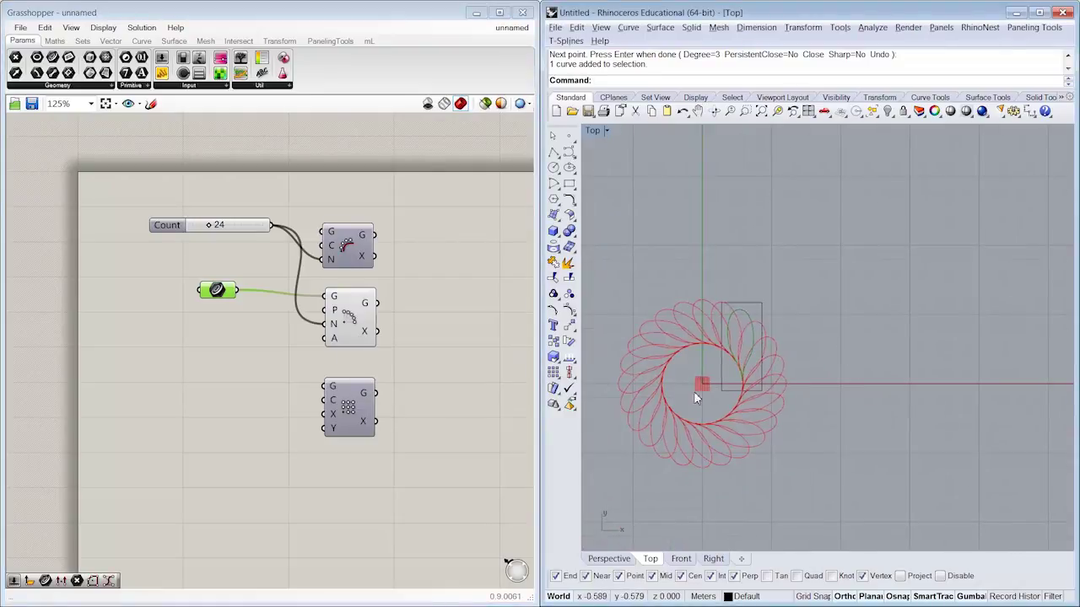
scroll(759, 340, "up", 4)
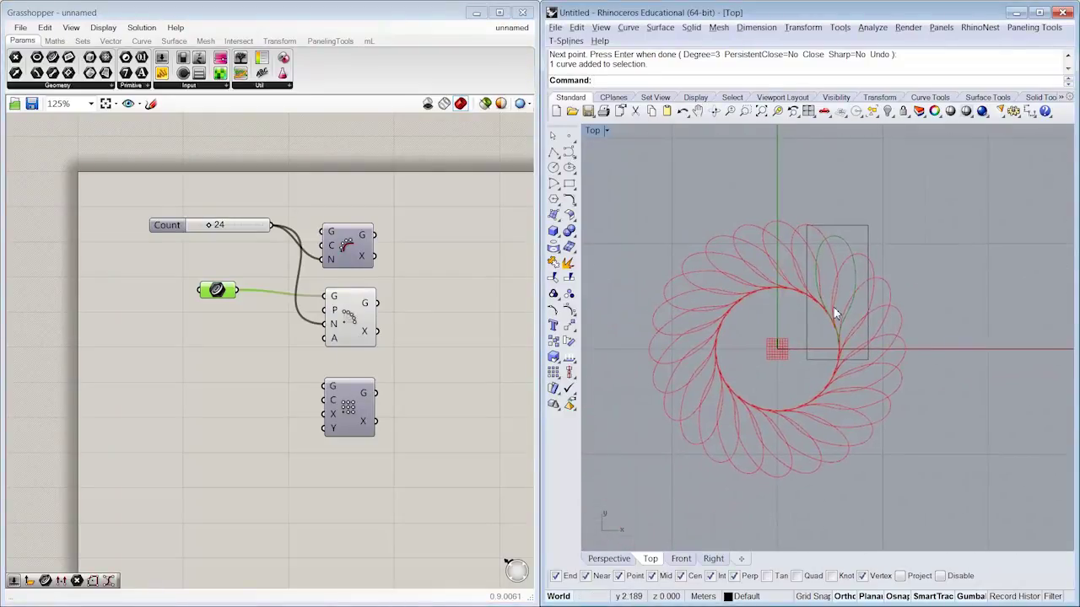
Move the teardrop curve upward in two stages, away from the polar array's centre, to widen the ring of copies
left_click(866, 249)
scroll(855, 244, "down", 3)
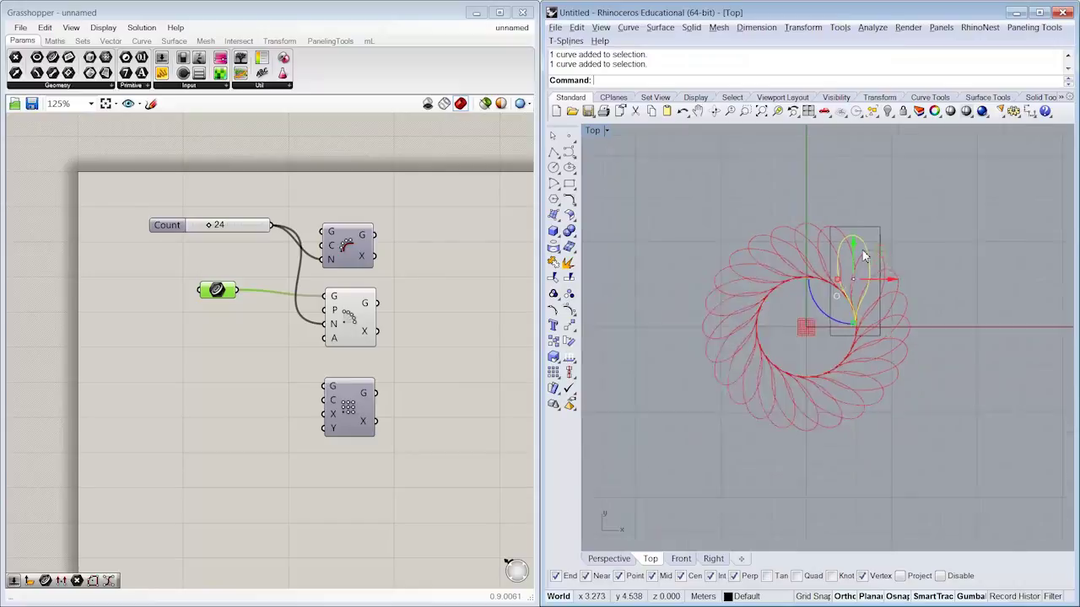
left_click_drag(813, 324, 814, 261)
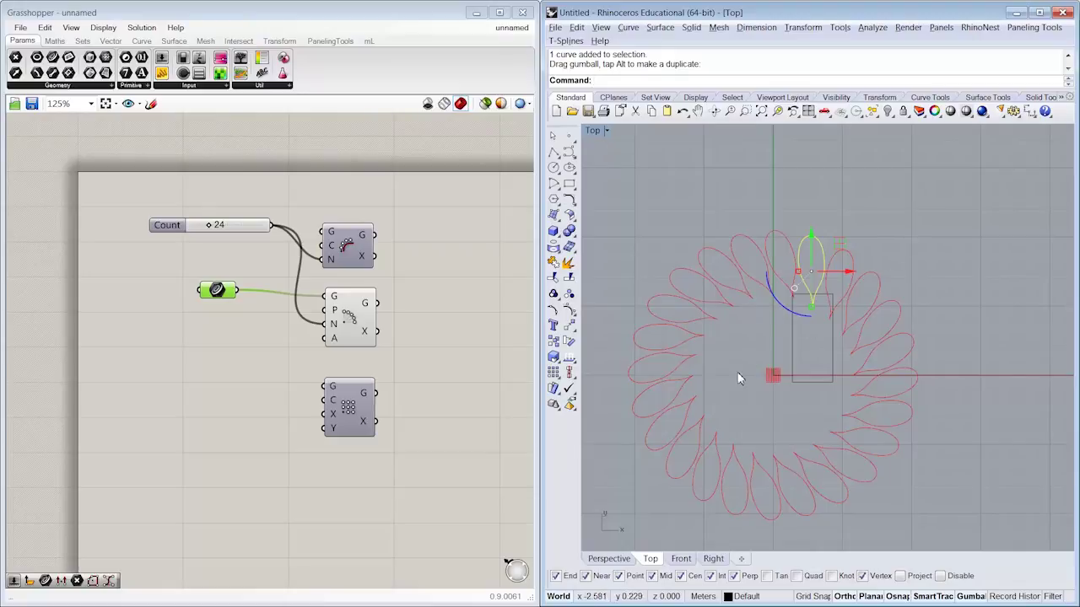
right_click_drag(849, 290, 846, 356)
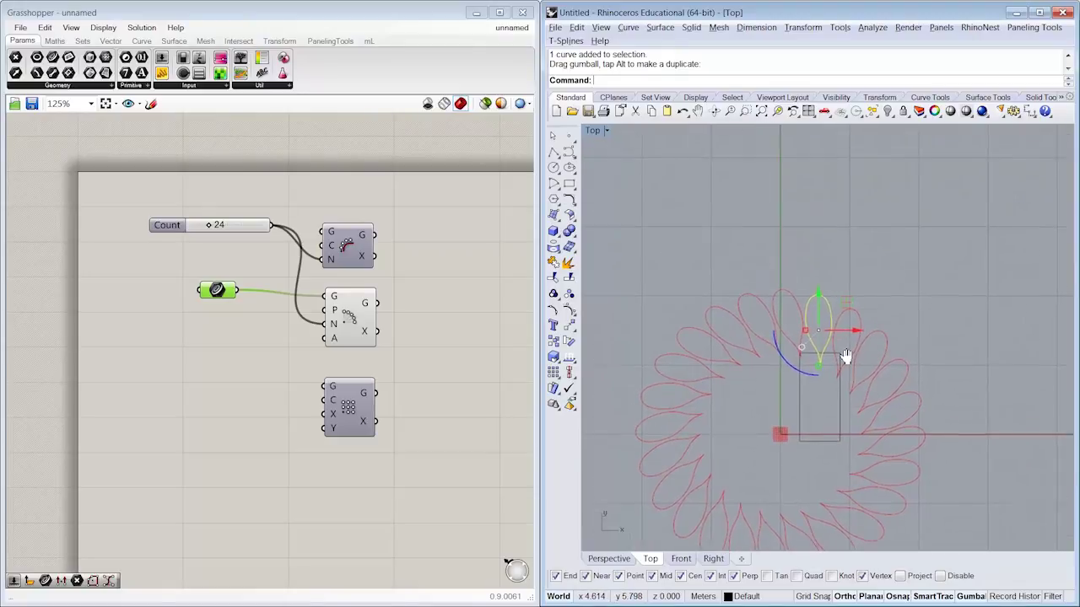
left_click_drag(815, 329, 826, 226)
scroll(827, 226, "down", 4)
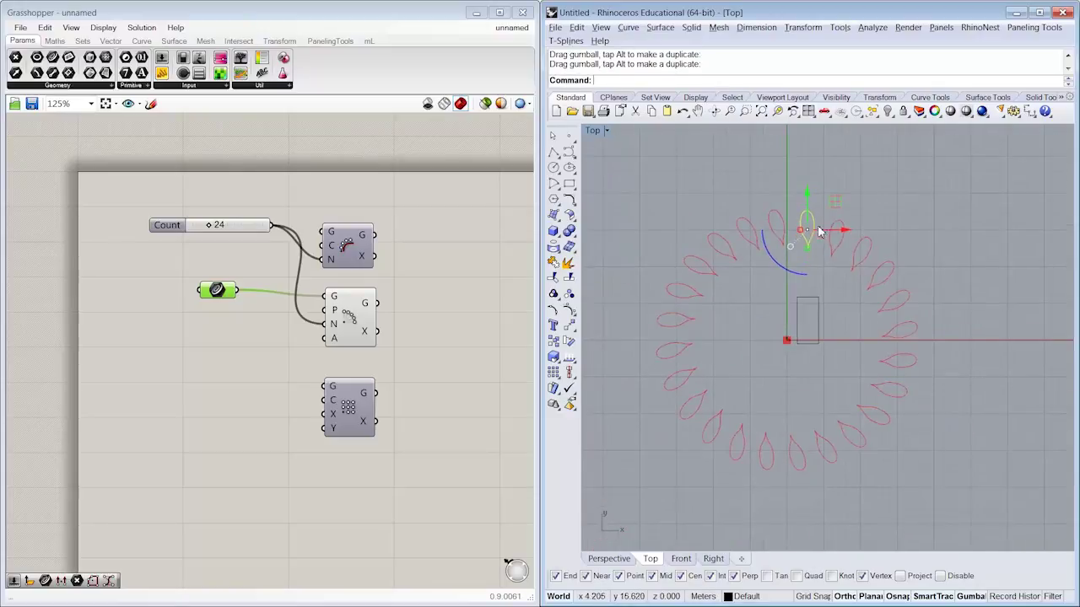
Rotate the teardrop curve clockwise to test its effect on the polar array, and undo the rotation
left_click_drag(789, 270, 713, 260)
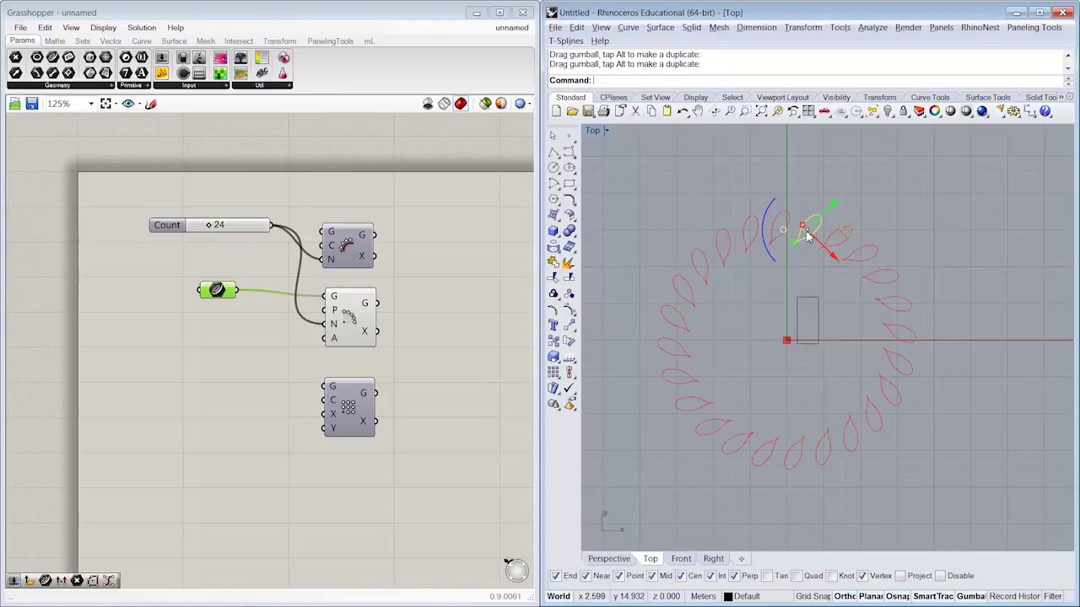
right_click_drag(806, 292, 814, 285)
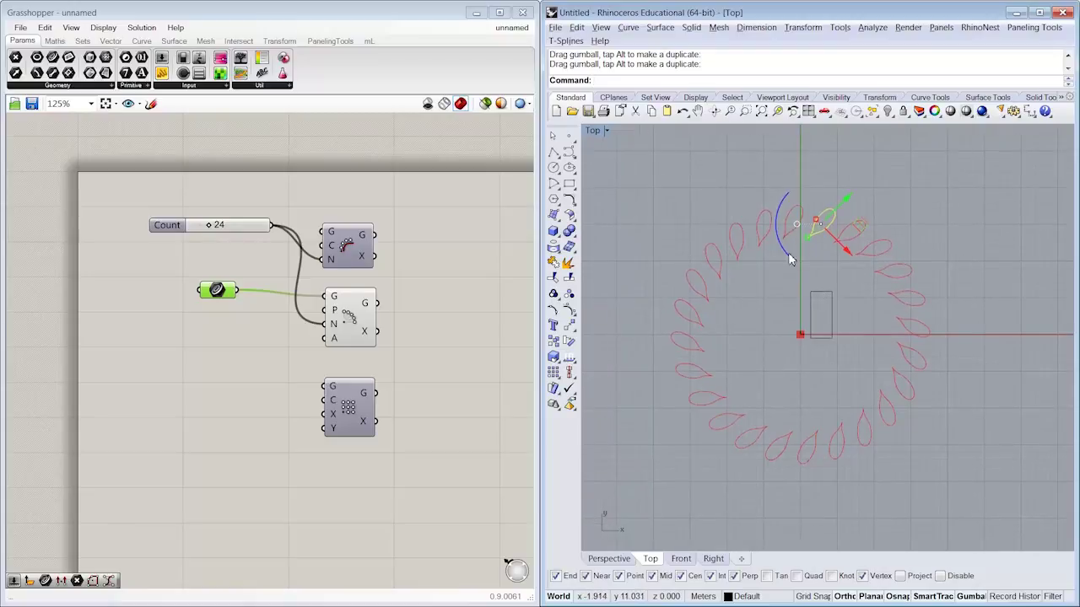
key("ctrl+z")
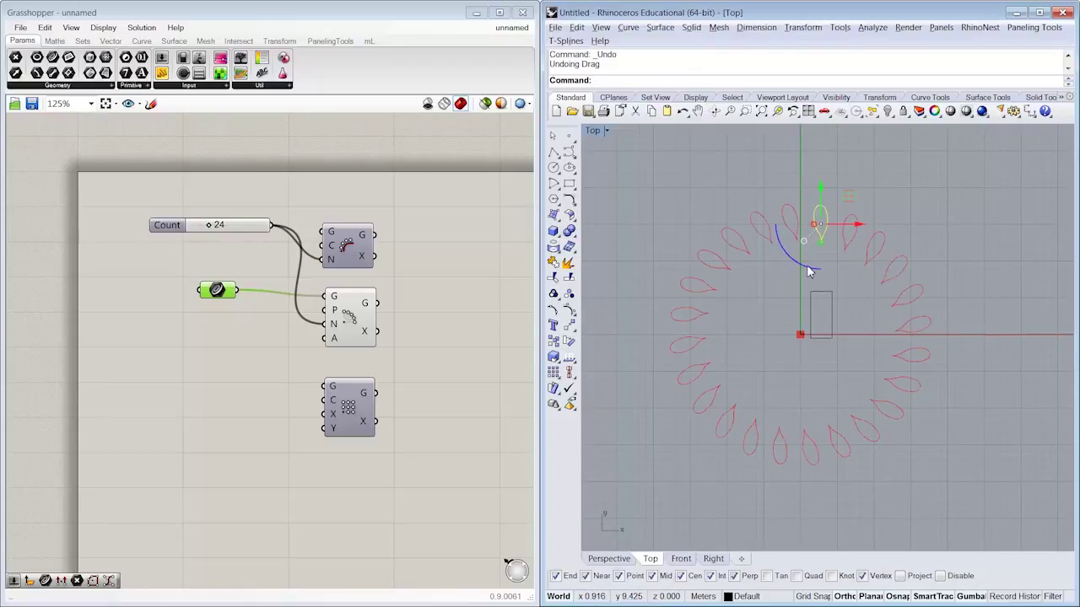
Undo the teardrop curve's upward moves away from the polar array's centre
left_click(474, 316)
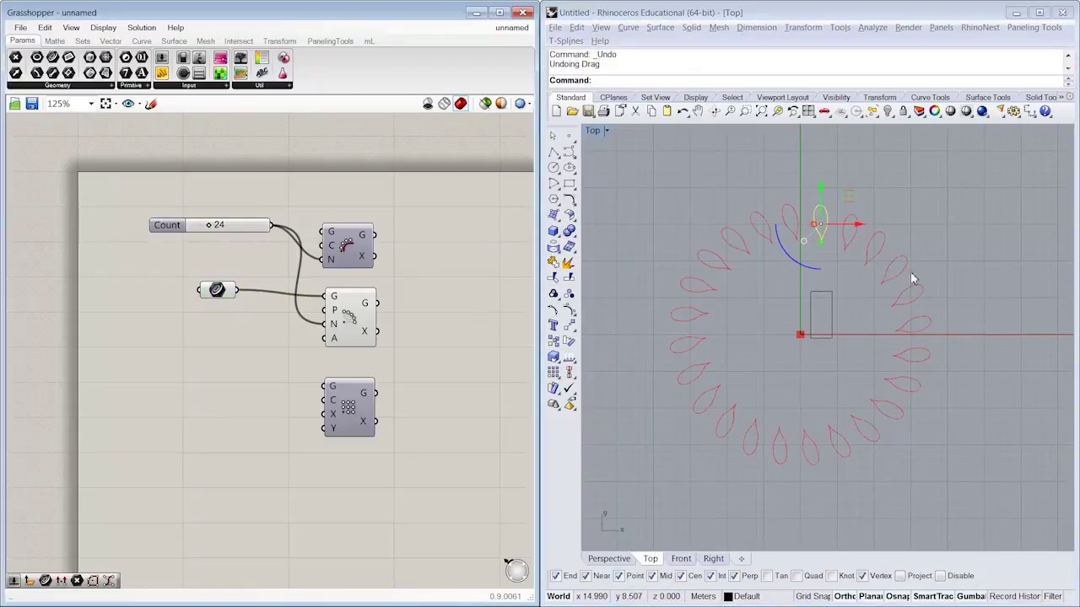
scroll(903, 280, "down", 5)
scroll(855, 300, "up", 3)
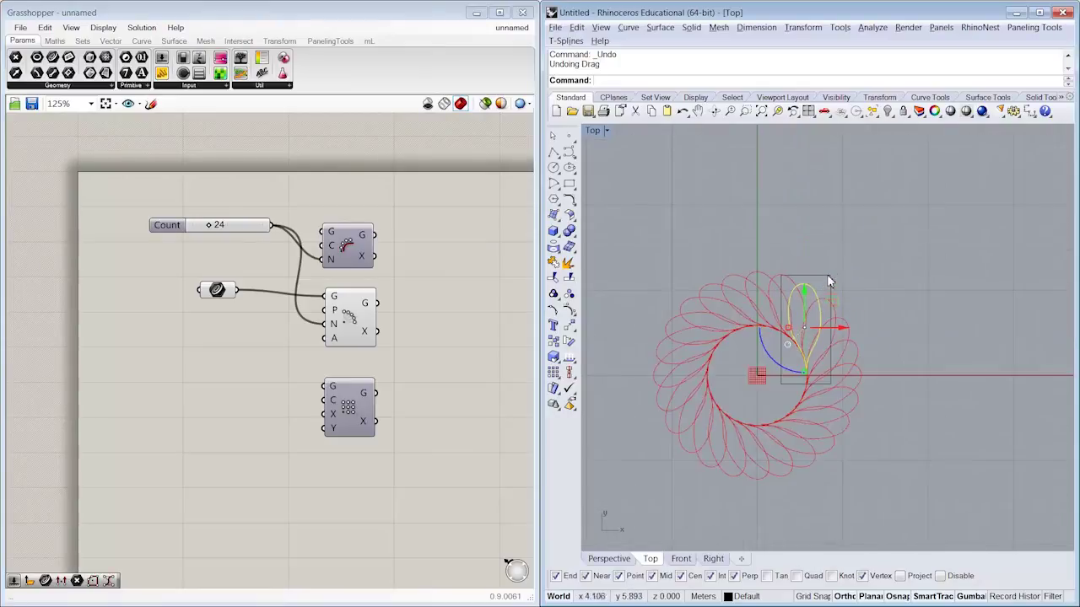
Turn off the Polar Array's preview and deselect the teardrop curve
right_click(354, 317)
left_click(375, 338)
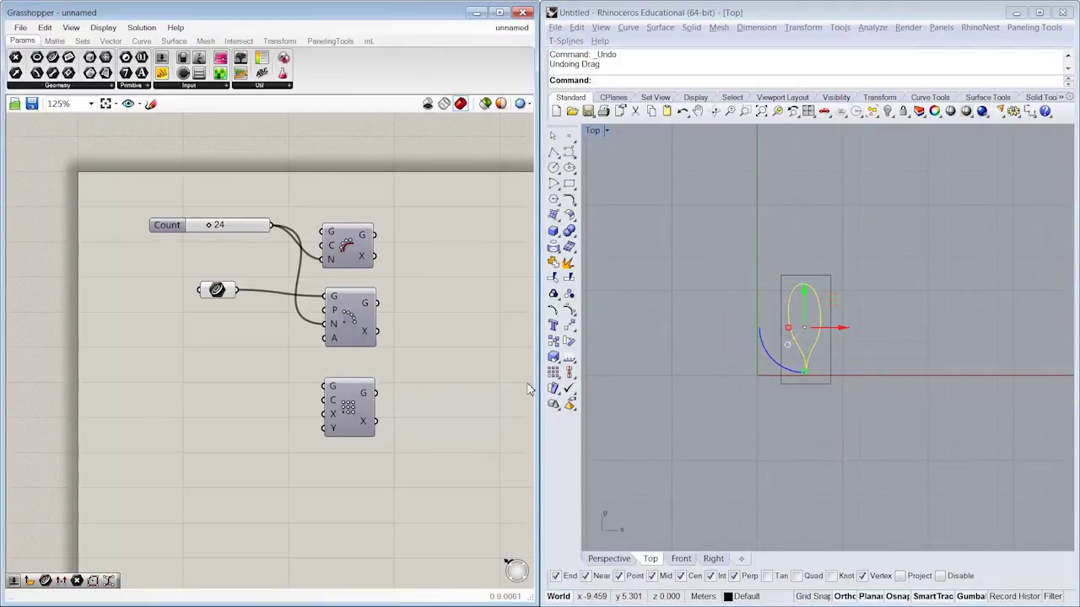
left_click(847, 297)
Wire the Curve parameter into the Rectangular Array's G input and the Count slider into X and Y, and turn on its preview
left_click(353, 409)
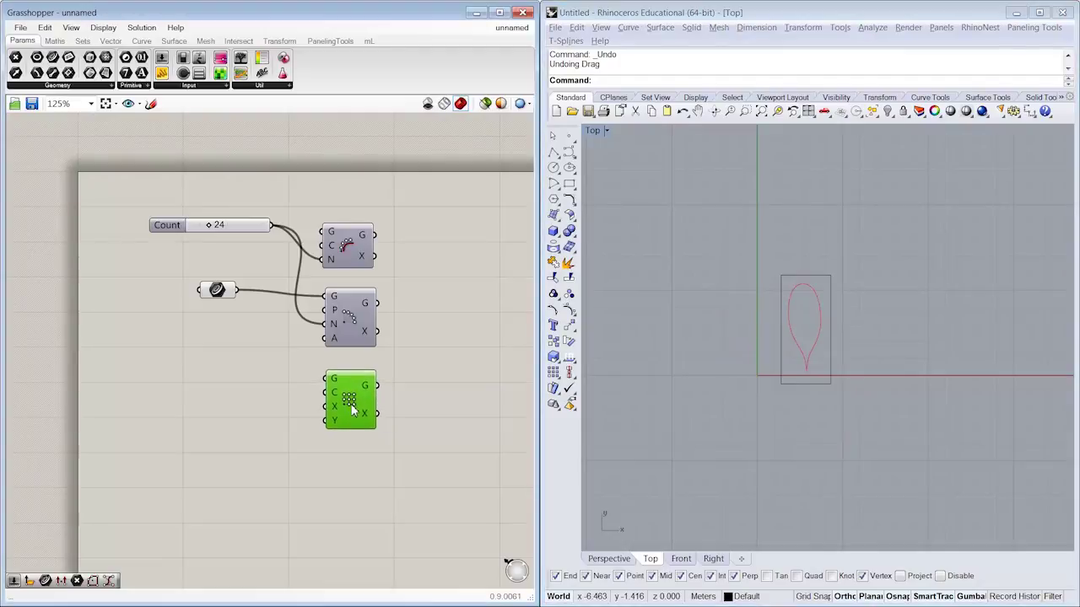
left_click_drag(238, 291, 325, 379)
left_click_drag(247, 231, 324, 407)
left_click_drag(330, 424, 254, 324)
left_click_drag(337, 384, 351, 387)
left_click(359, 424)
right_click(360, 386)
left_click(368, 410)
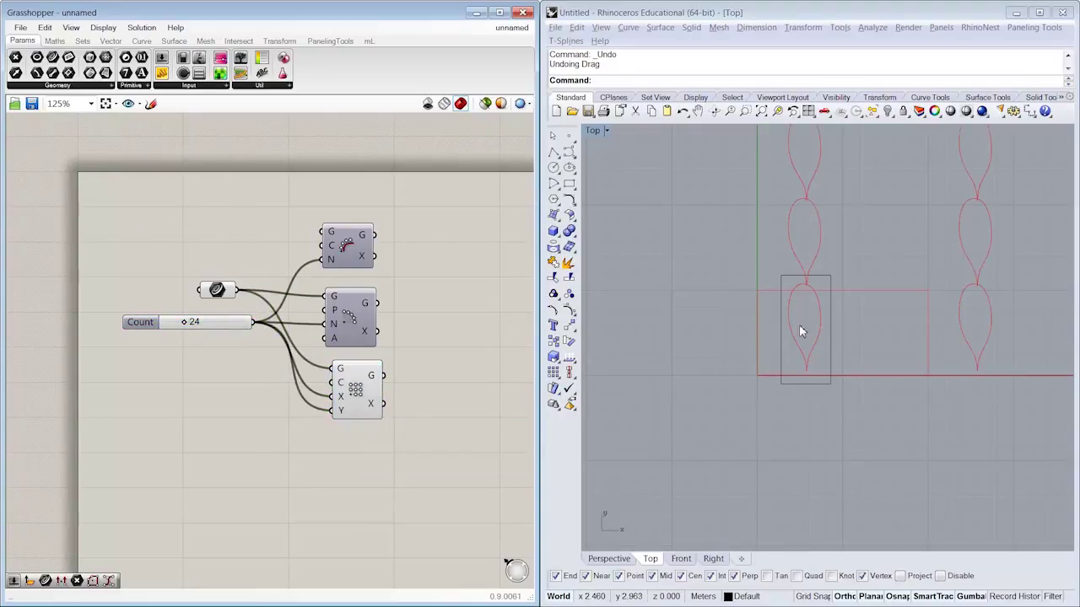
Set one rectangle for the Rectangular Array's C input by tracing opposite corners of the drawn rectangle around the teardrop curve
scroll(776, 338, "down", 5)
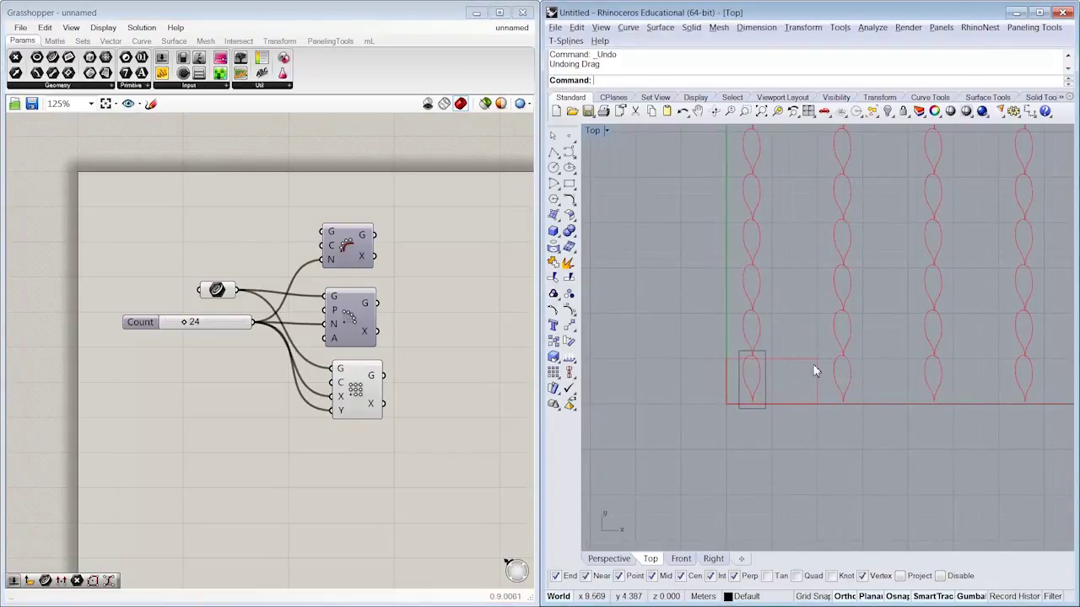
right_click(341, 382)
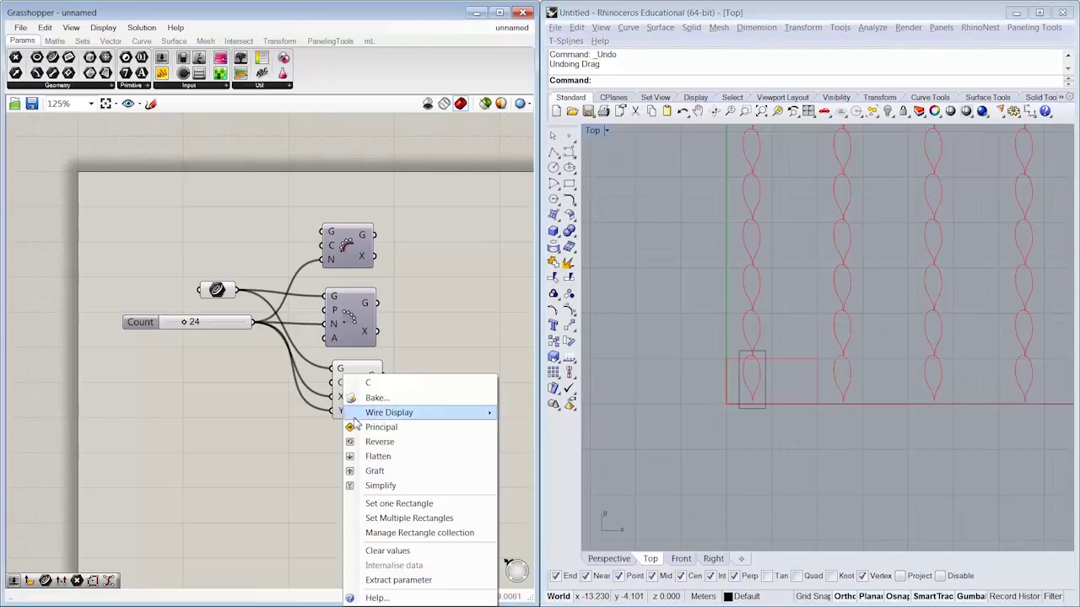
left_click(764, 415)
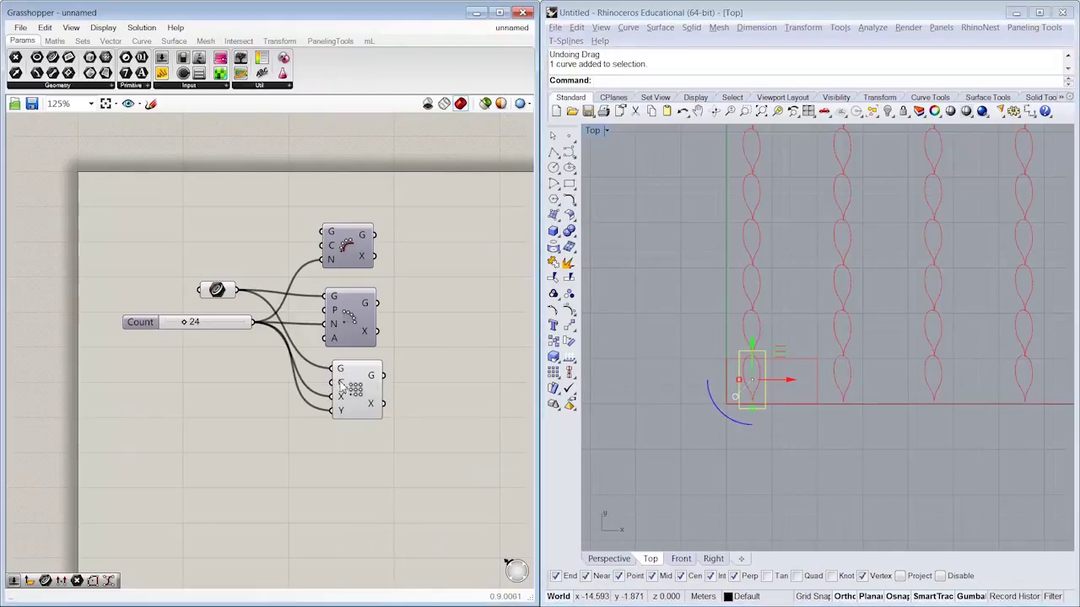
right_click(341, 385)
left_click(430, 501)
left_click(740, 408)
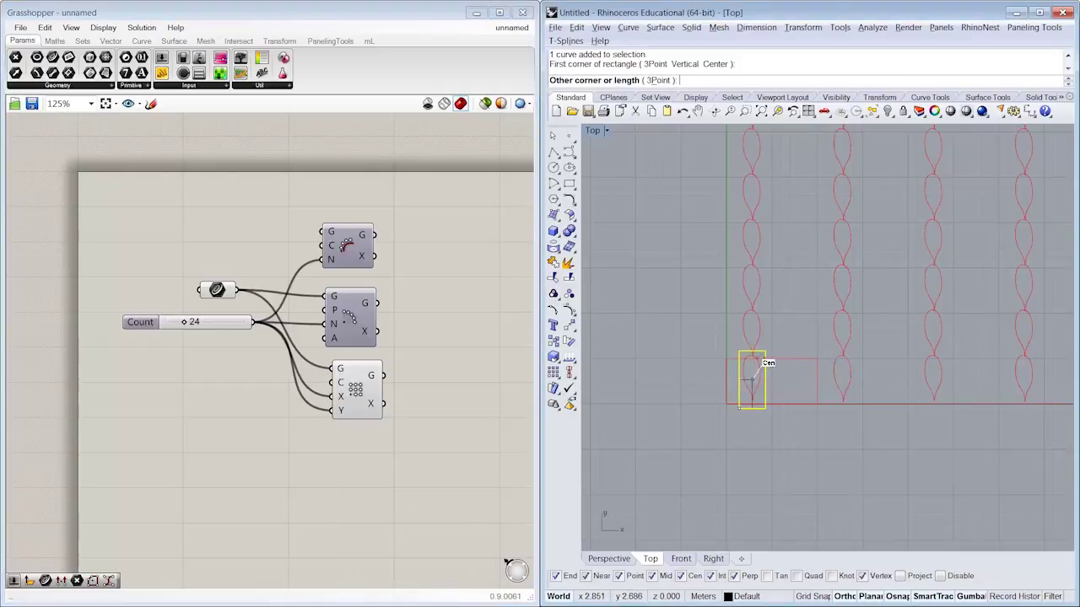
left_click(765, 355)
Set the Count slider to 6 to reduce the rectangular array's rows and columns
right_click_drag(793, 409, 707, 443)
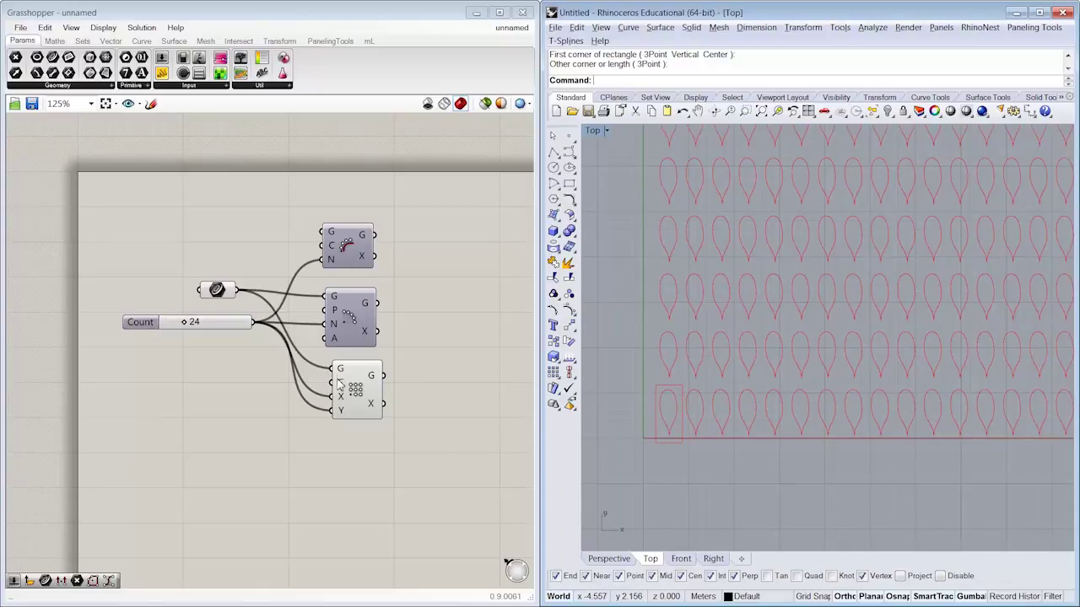
right_click_drag(747, 377, 732, 422)
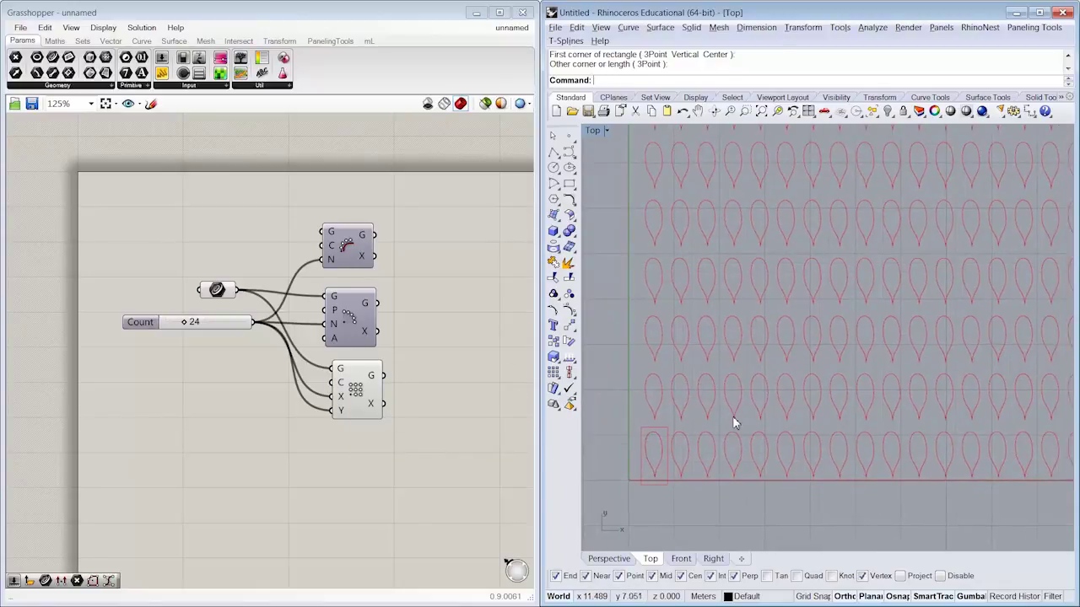
scroll(732, 416, "down", 3)
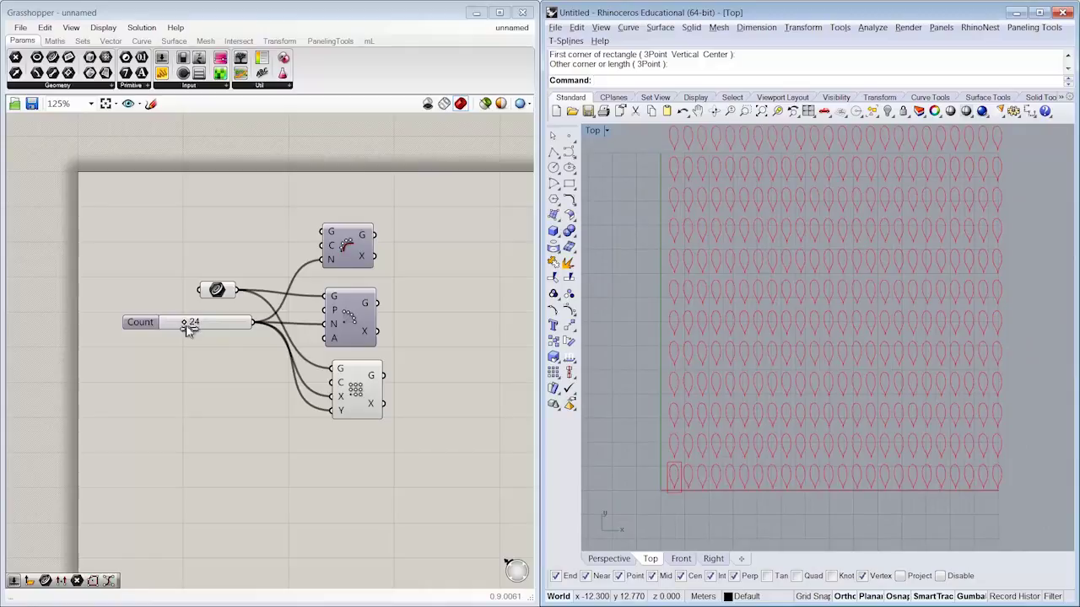
mouse_move(188, 329)
left_mouse_down()
mouse_move(198, 326)
mouse_move(175, 330)
left_mouse_up()
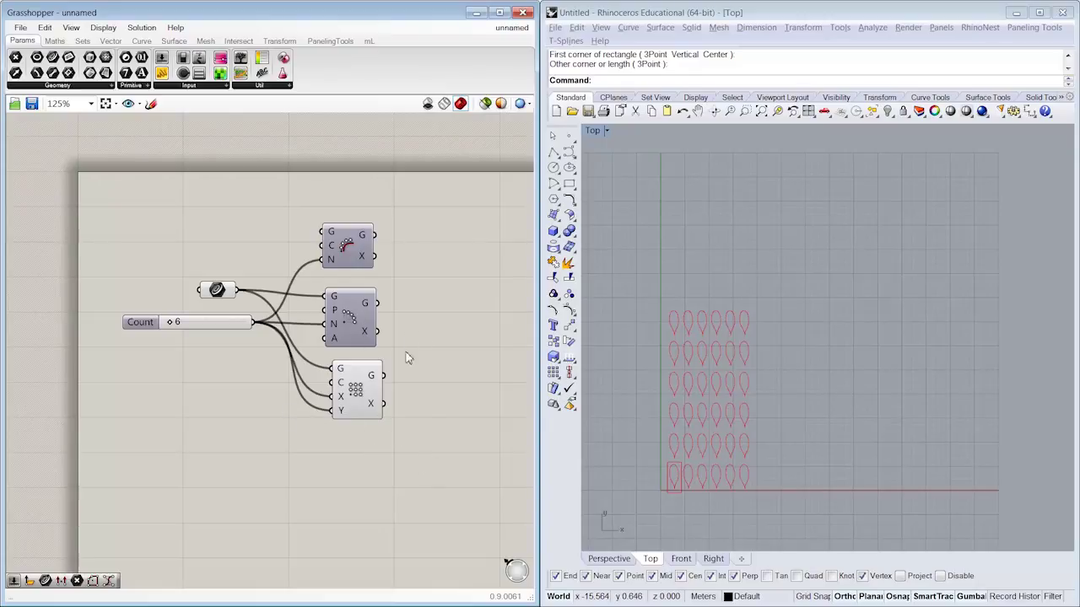
Align the three array components in one vertical column and shift them slightly upward on the canvas
left_click_drag(416, 460, 356, 313)
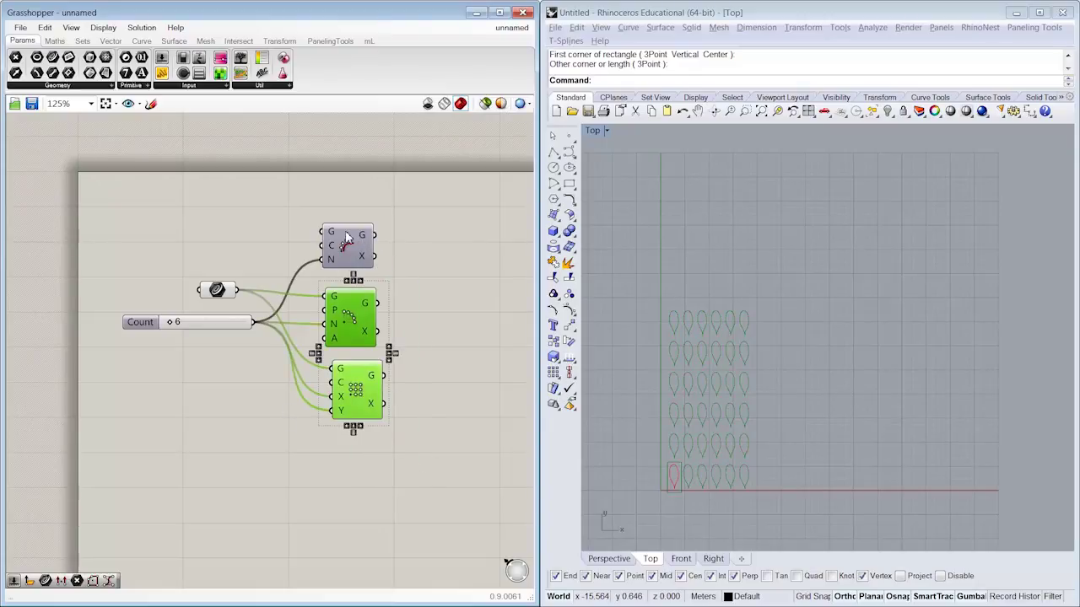
left_click(349, 238, "shift")
left_click(352, 213)
left_click_drag(361, 242, 360, 224)
left_click(412, 299)
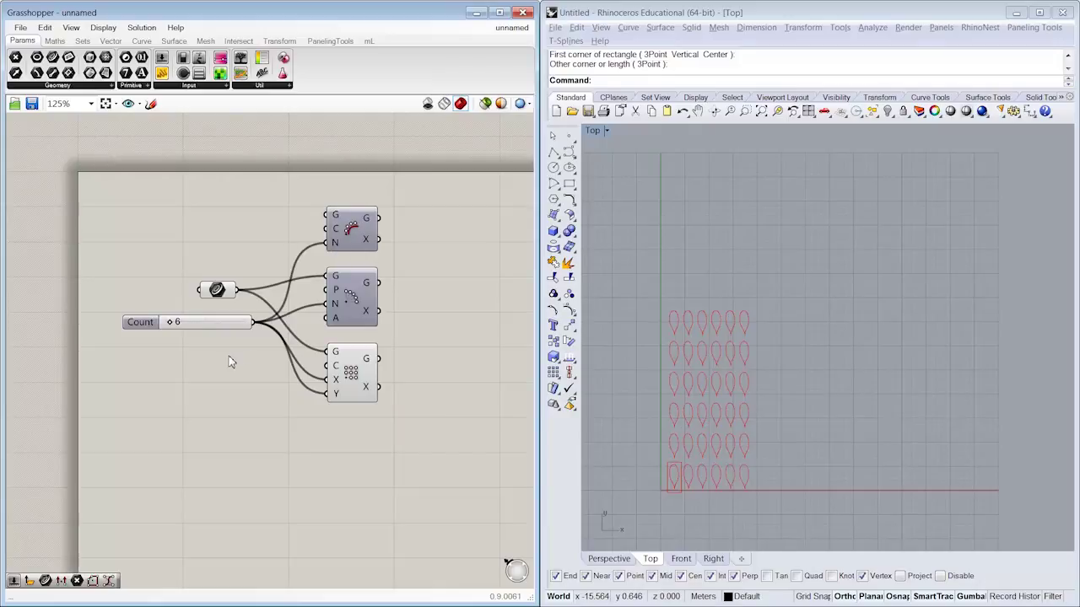
scroll(231, 361, "up", 2)
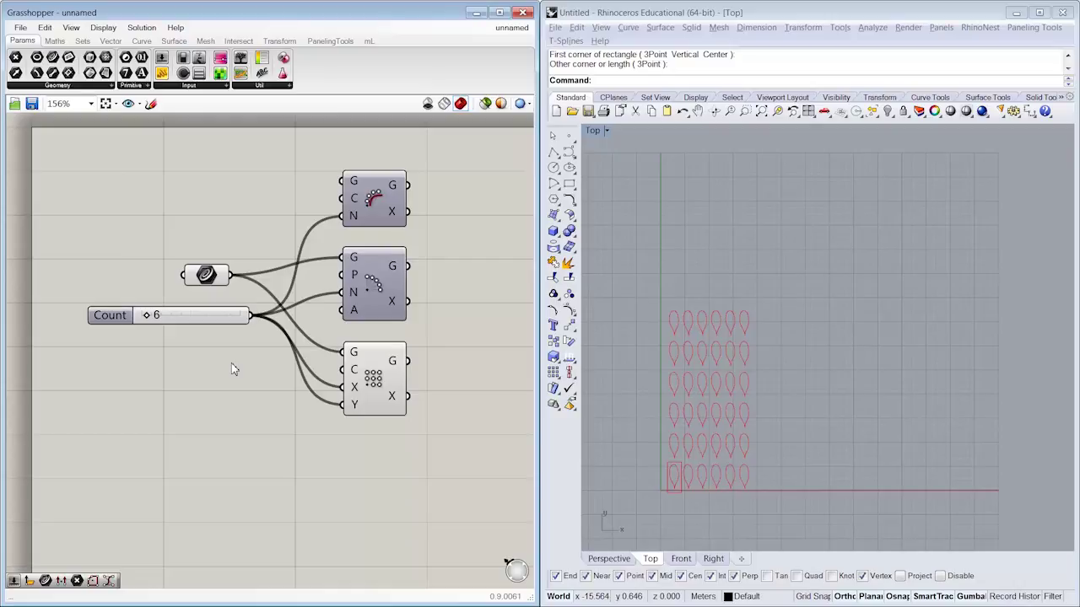
Delete the Curve Array and Rectangular Array components, and turn on the Polar Array's preview
left_click(390, 188)
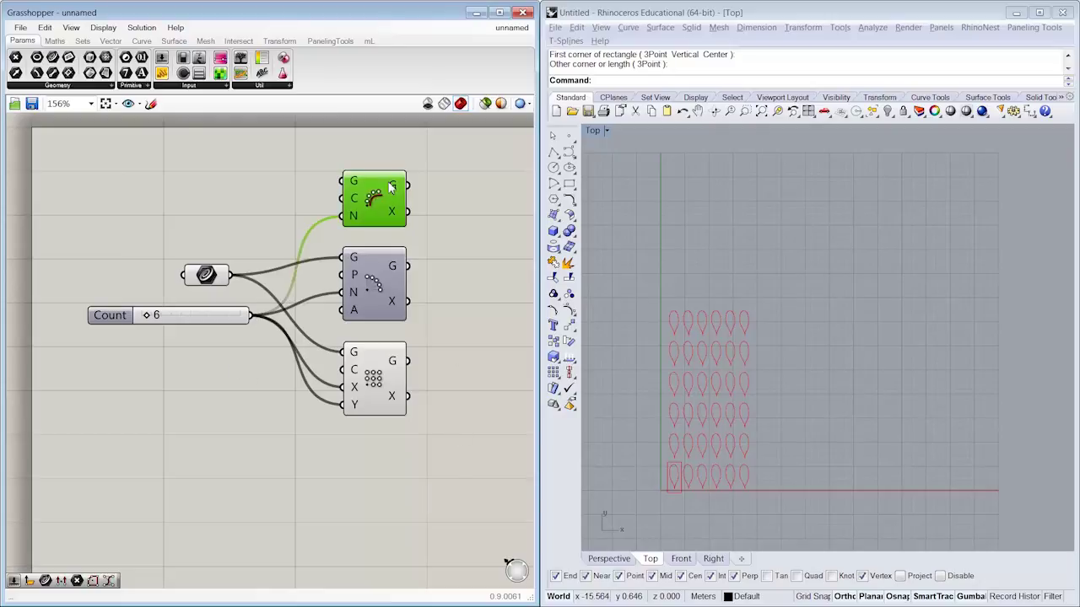
key("Delete")
left_click(393, 373)
key("Delete")
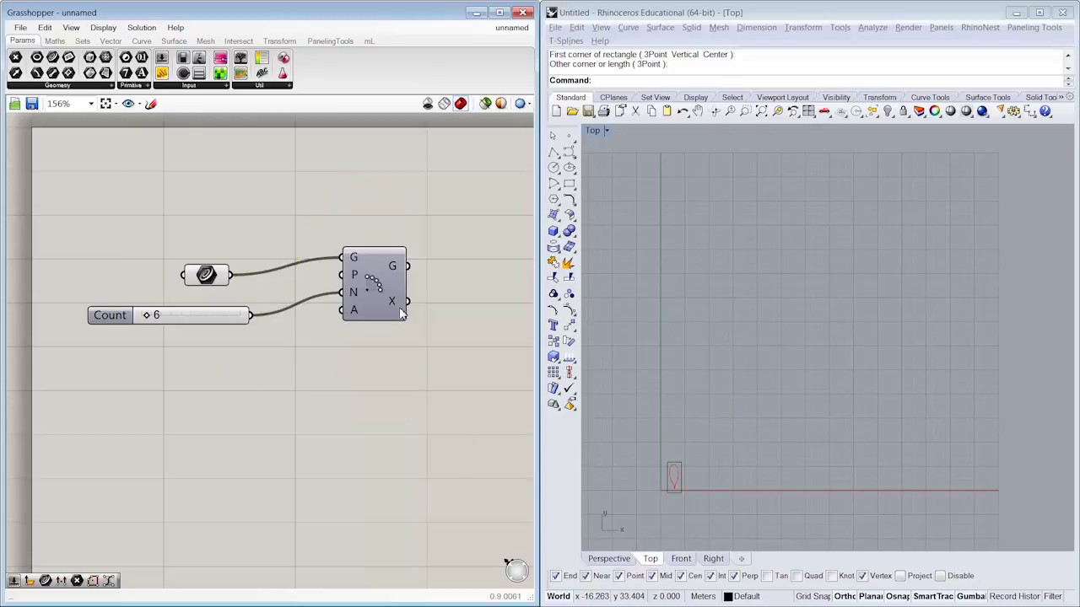
right_click(379, 286)
left_click(411, 303)
Move the teardrop curve upward, away from the polar array's centre, and set the Count slider to 23
left_click(677, 473)
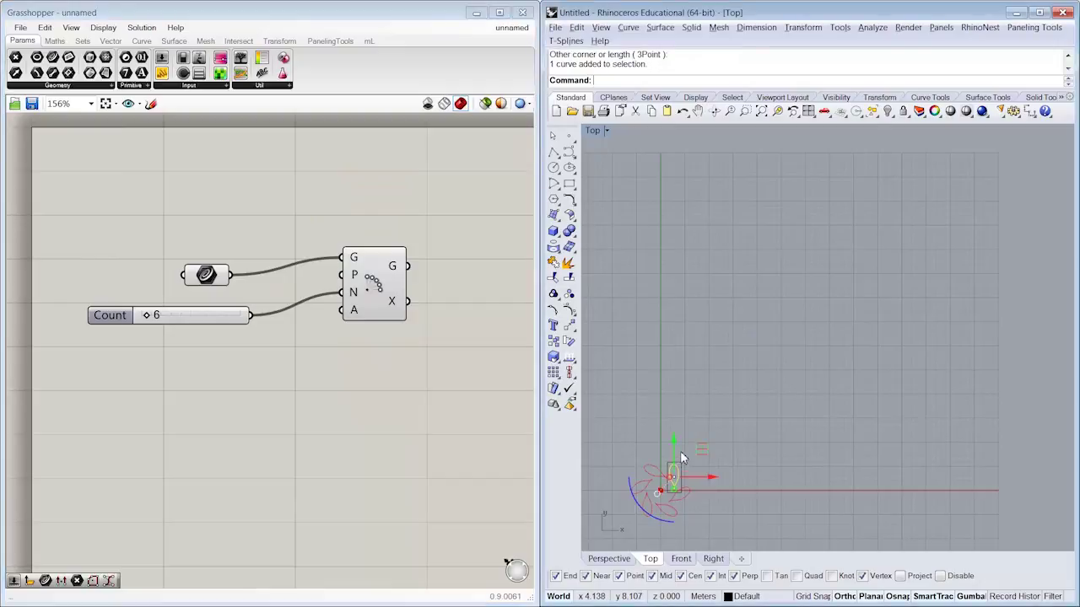
mouse_move(680, 453)
left_mouse_down()
mouse_move(690, 422)
mouse_move(705, 427)
mouse_move(692, 452)
mouse_move(671, 452)
left_mouse_up()
left_click_drag(144, 316, 164, 316)
left_click(763, 477)
right_click_drag(763, 478, 818, 411)
scroll(735, 426, "up", 2)
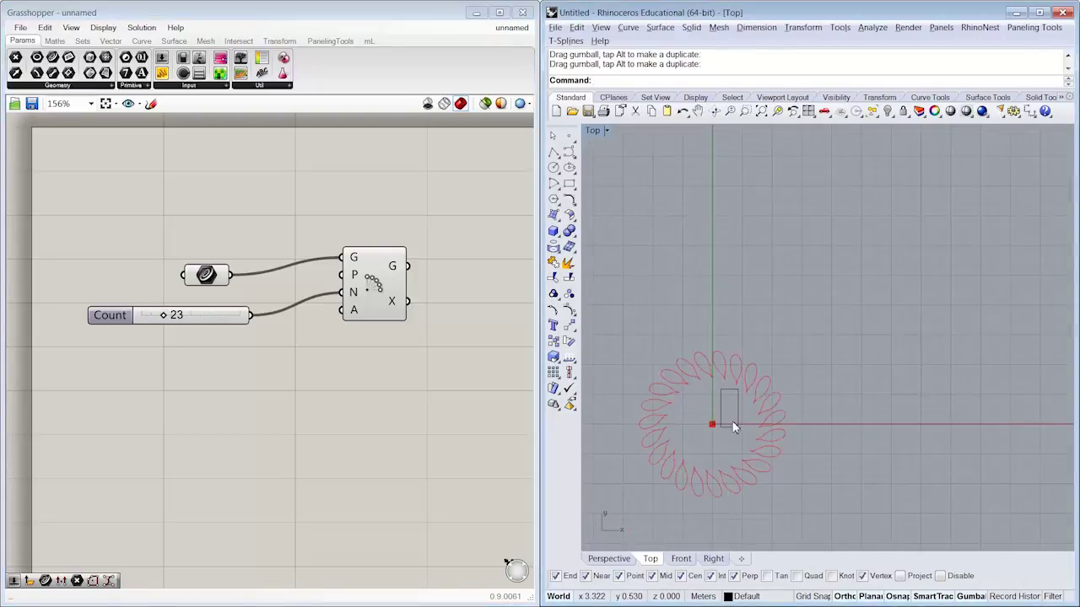
Delete the drawn rectangle inside the ring of teardrops, near the array's centre
right_click_drag(735, 426, 728, 430)
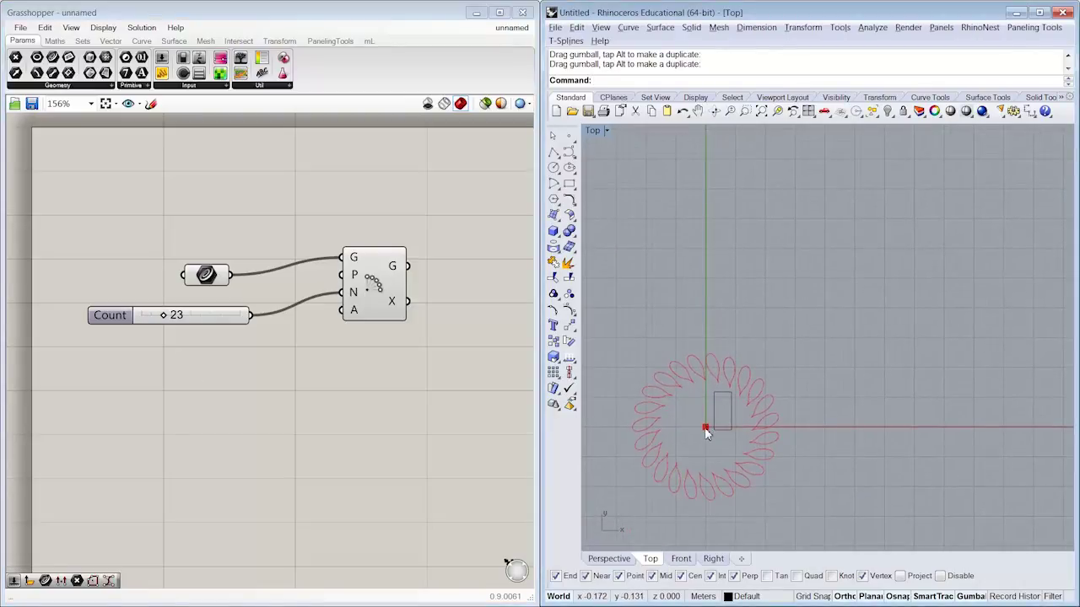
left_click(714, 432)
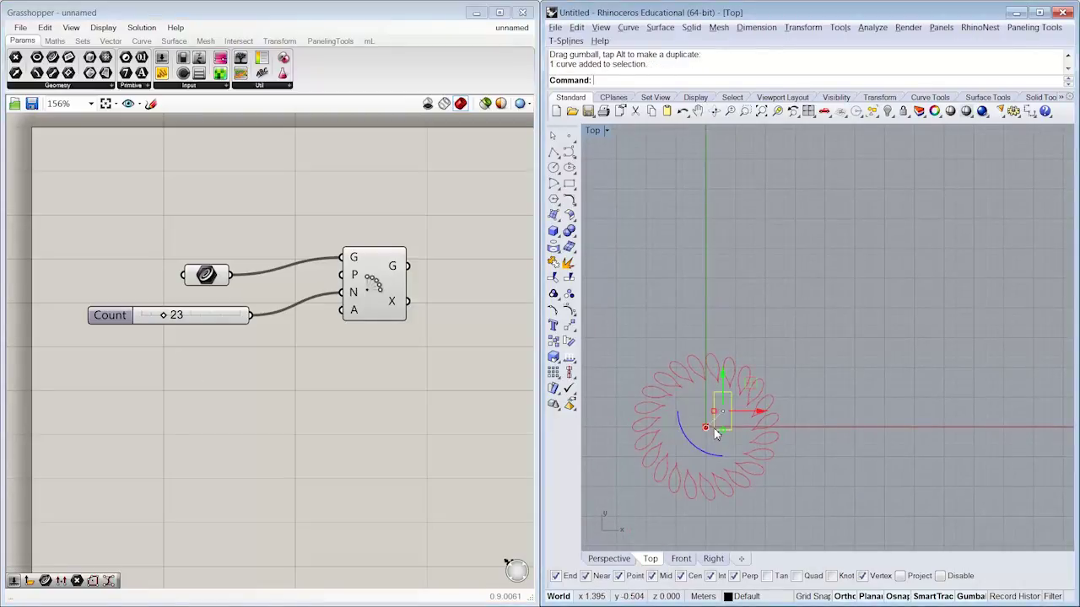
key("Delete")
scroll(709, 431, "up", 4)
right_click_drag(708, 431, 751, 352)
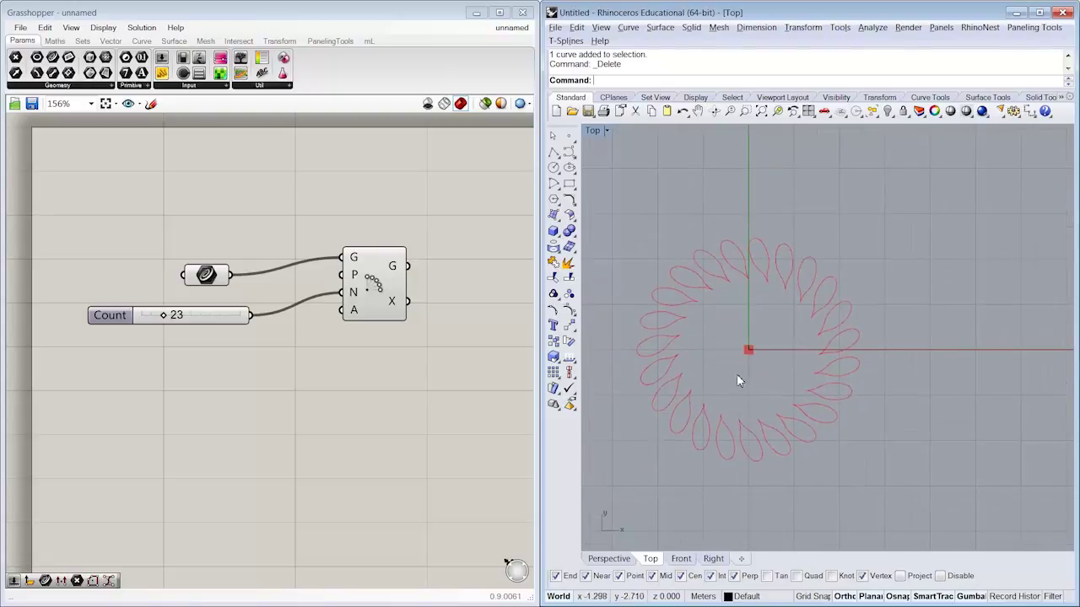
Move the Polar Array component closer to its inputs and add a Kaleidoscope component beyond its outputs
left_click_drag(399, 309, 352, 325)
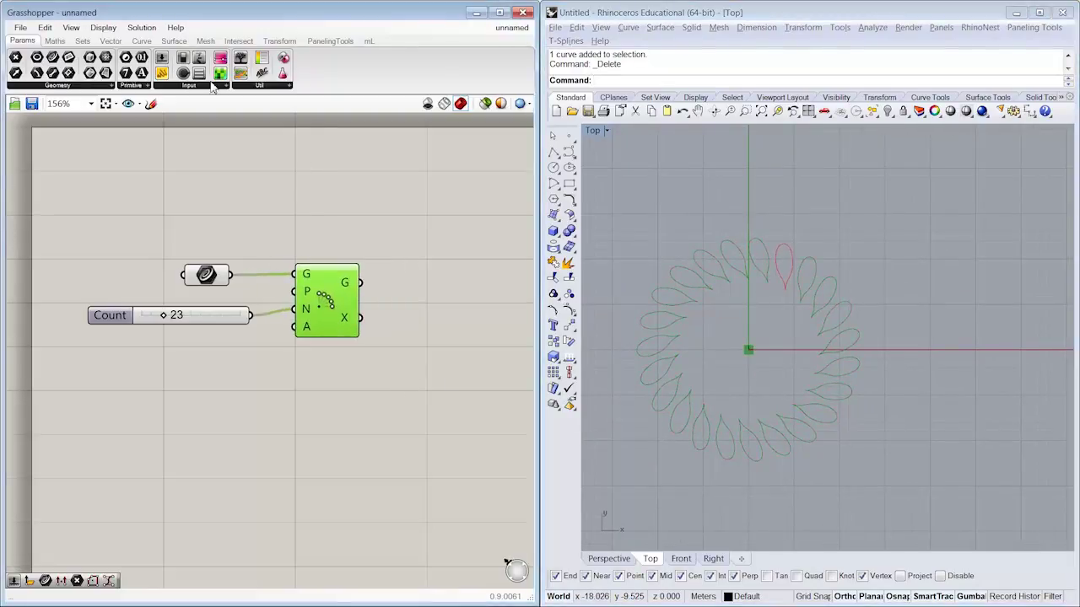
left_click(279, 41)
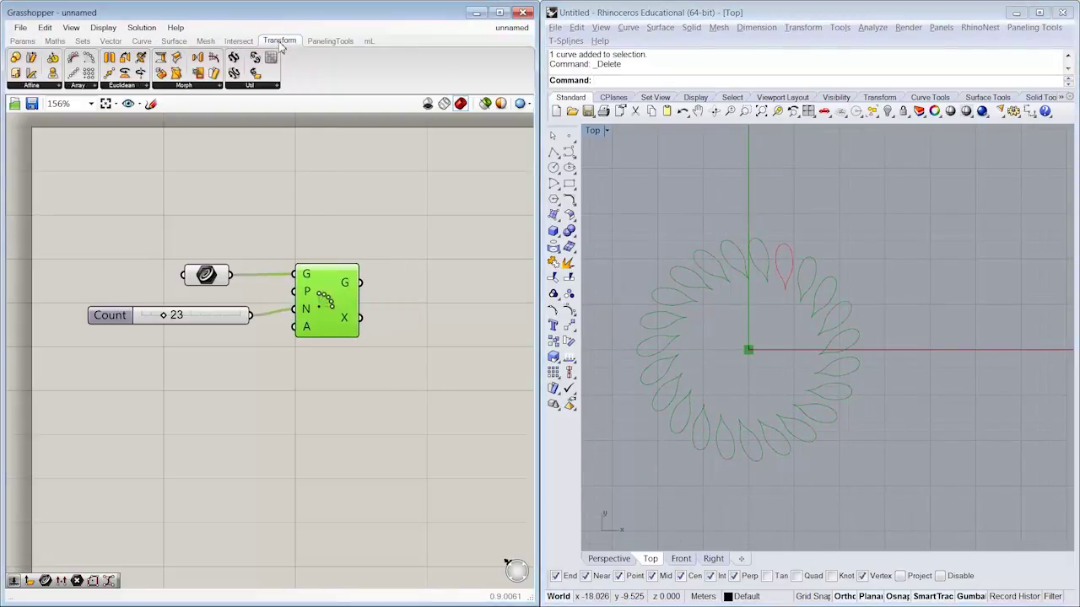
left_click(82, 87)
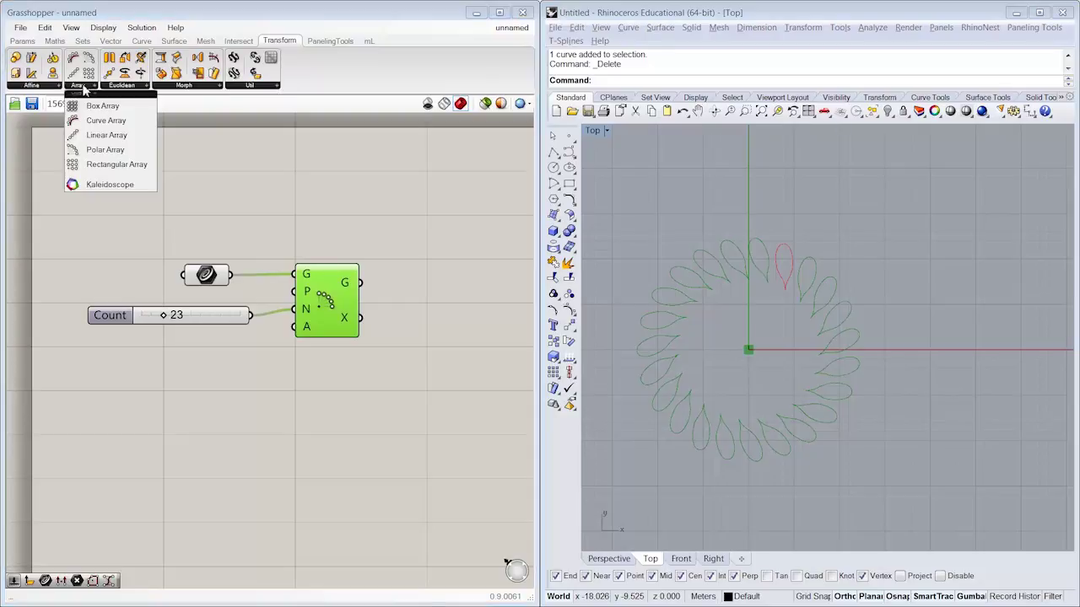
left_click(120, 186)
left_click(483, 356)
right_click_drag(482, 356, 407, 343)
scroll(385, 334, "down", 2)
left_click(409, 340)
left_click(379, 285)
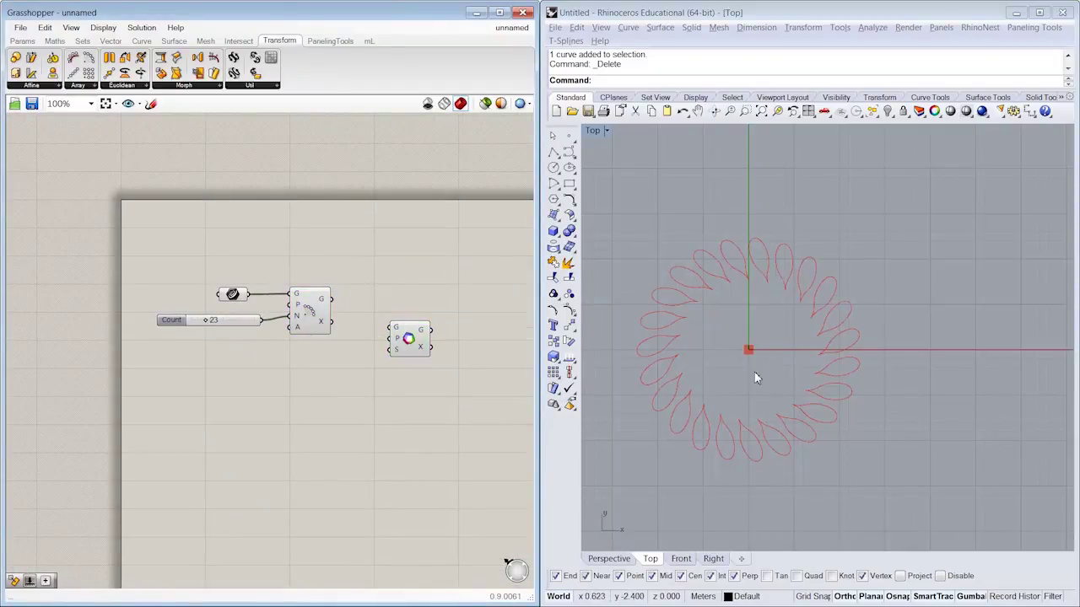
left_click_drag(409, 340, 411, 347)
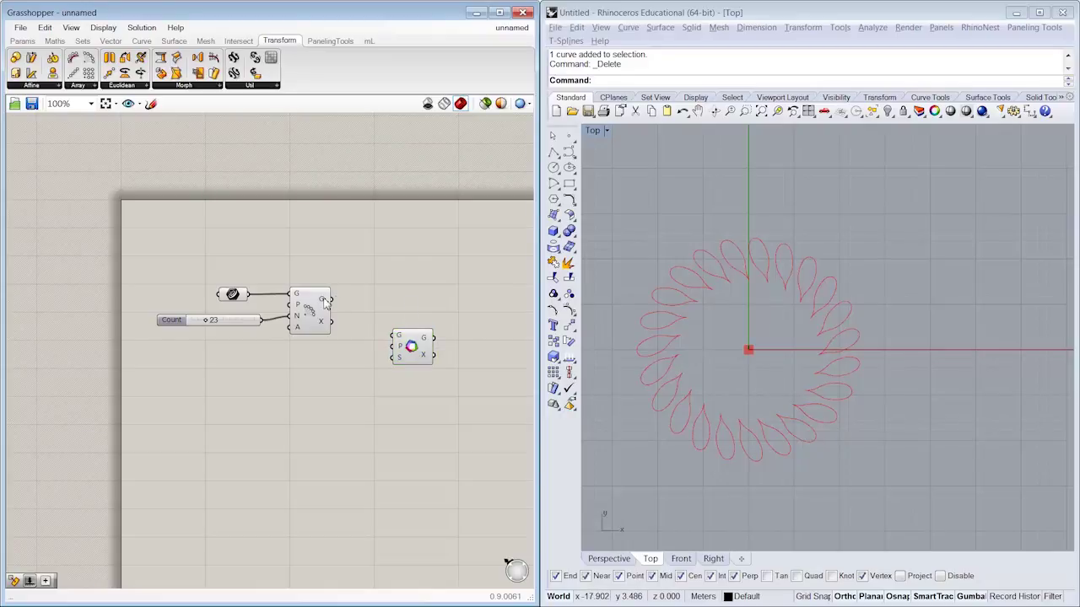
Connect the Polar Array's G output to the Kaleidoscope's G input
mouse_move(325, 304)
scroll(401, 341, "up", 2)
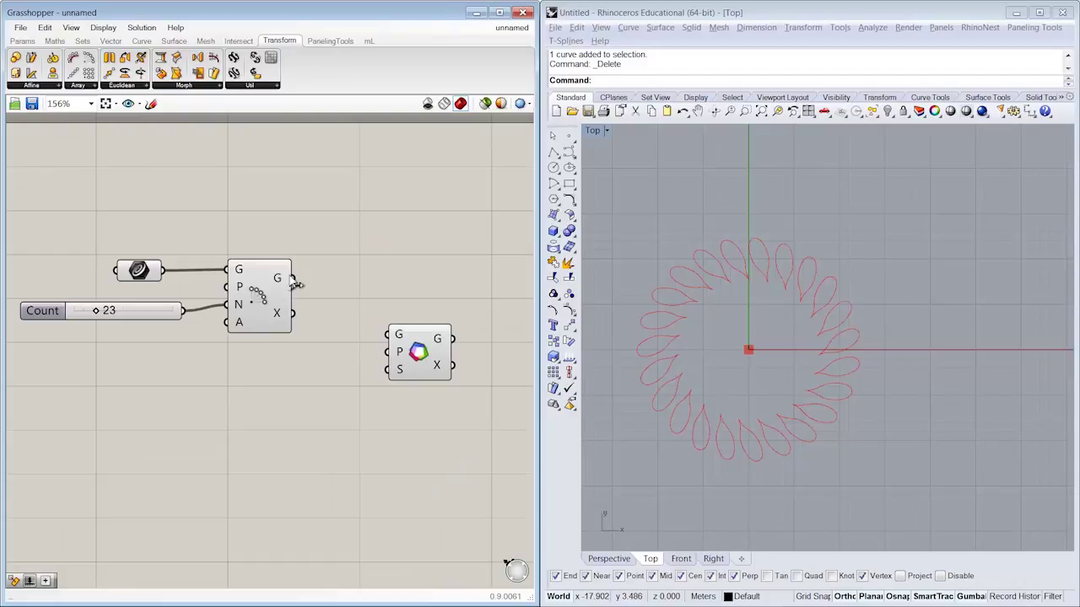
left_click_drag(294, 280, 400, 335)
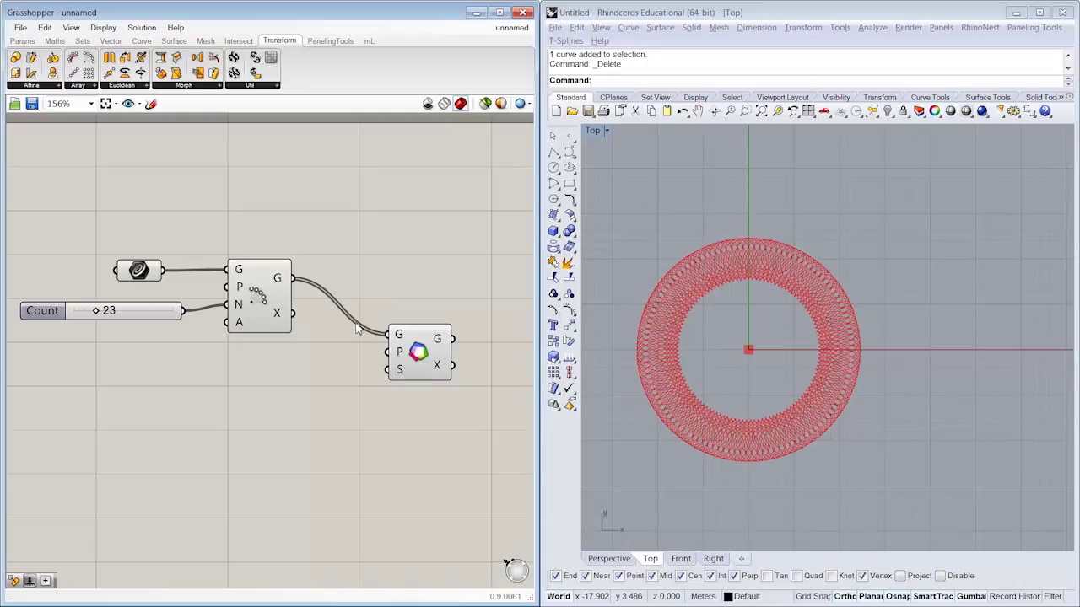
Set one plane for the Kaleidoscope's P input, with its origin on the upper-right part of the teardrop ring
right_click(399, 357)
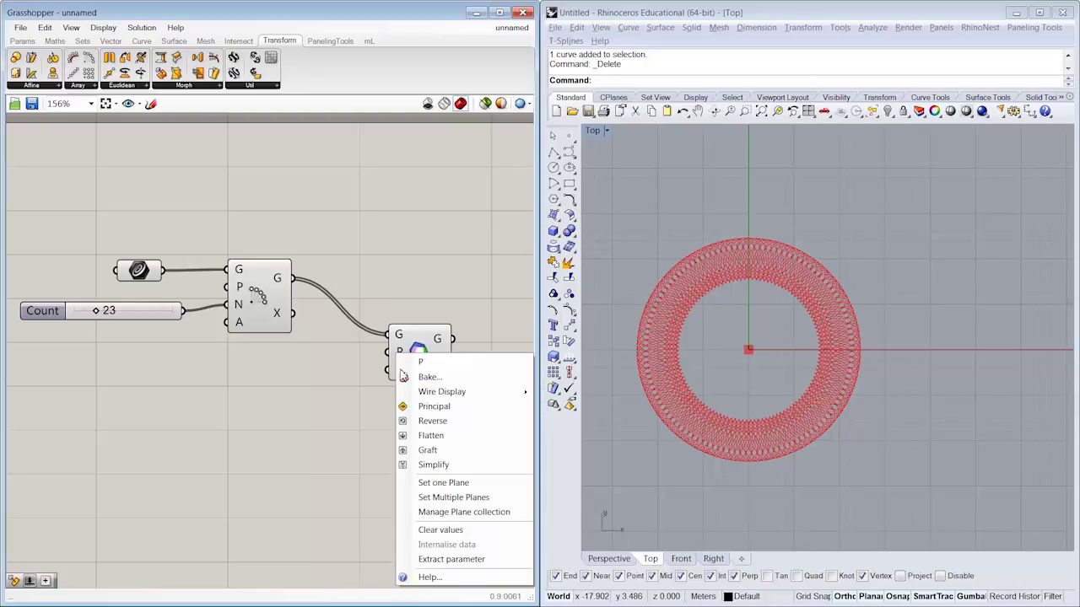
left_click(442, 482)
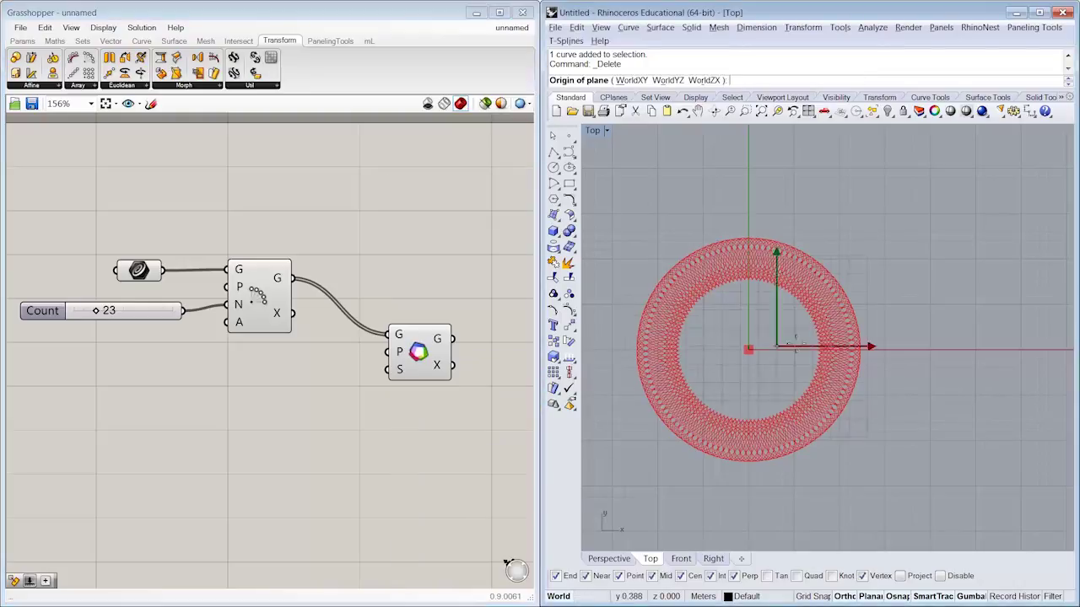
left_click(820, 256)
left_click(823, 195)
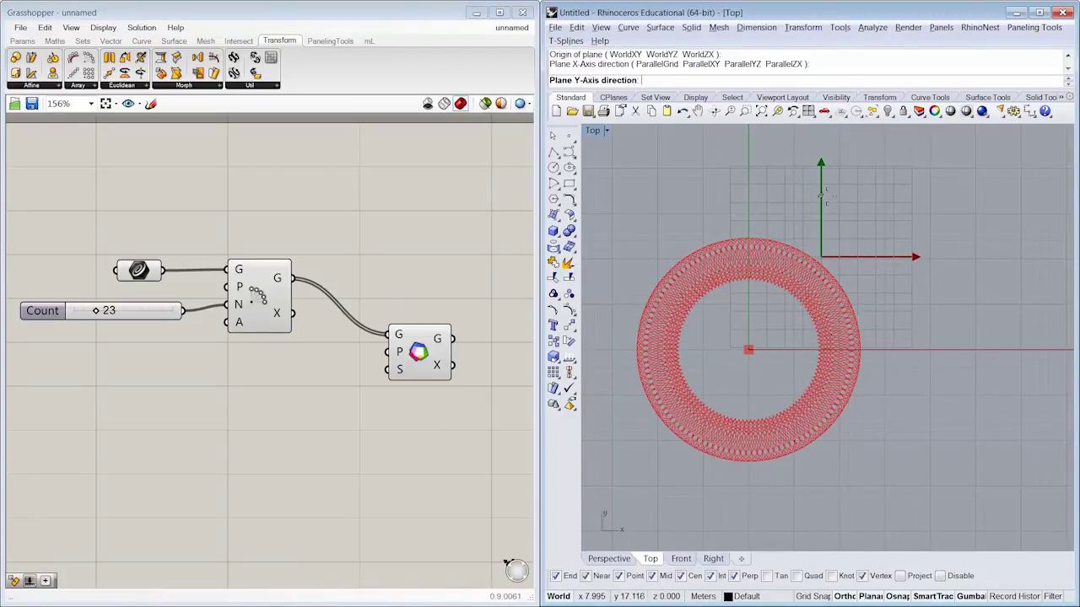
left_click(832, 193)
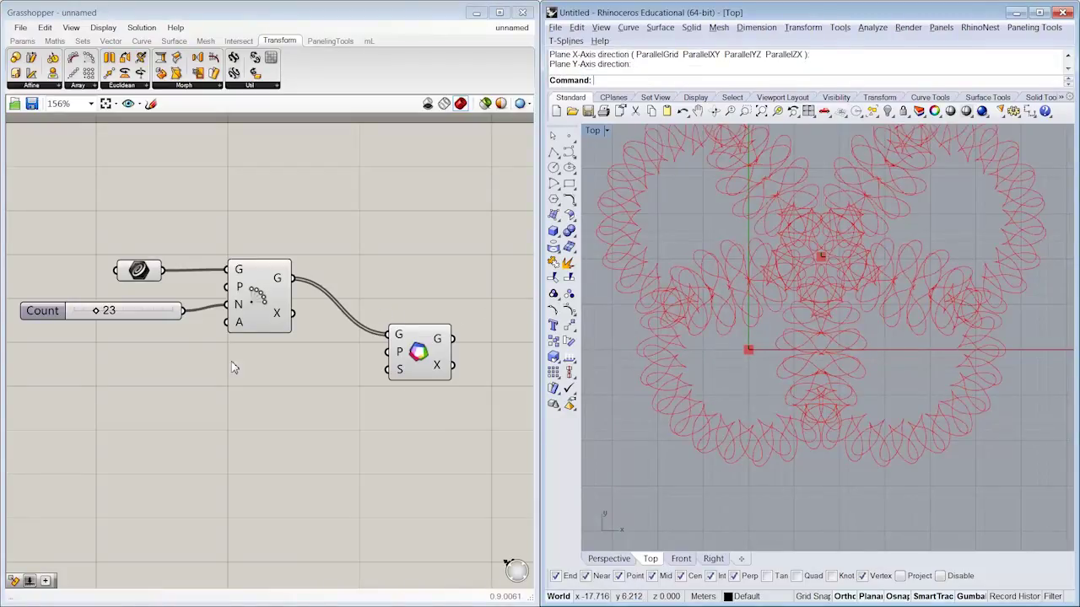
Duplicate the Count slider, wire the copy into the Kaleidoscope's S input, and set it to 6
left_click(150, 315)
key("ctrl+c")
key("ctrl+v")
left_click_drag(159, 325, 252, 376)
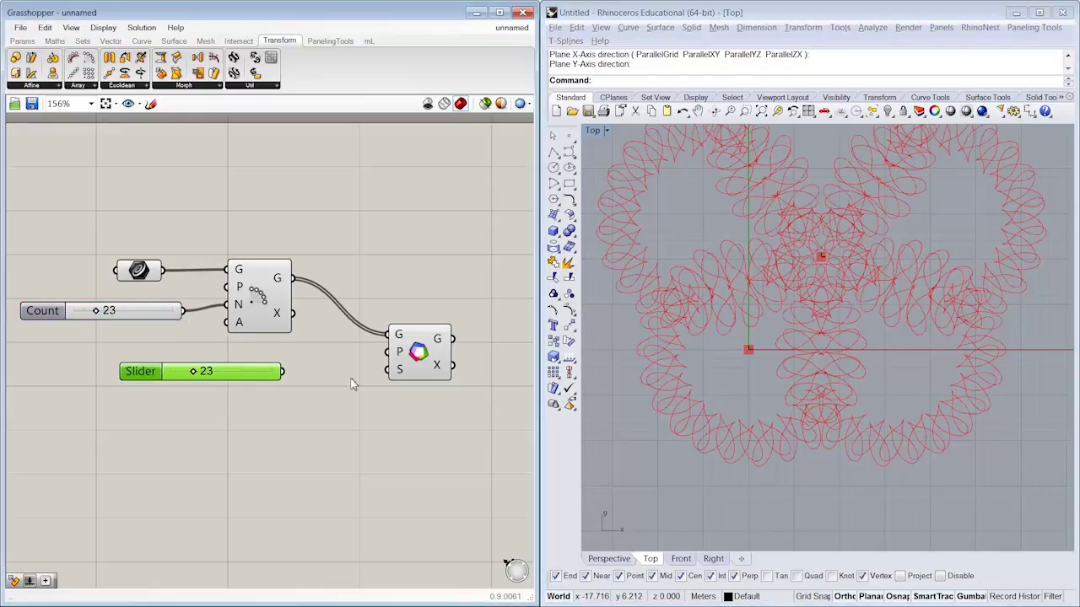
left_click_drag(390, 371, 202, 378)
Turn off the Polar Array's preview so only the Kaleidoscope pattern is previewed
right_click(275, 292)
left_click(303, 313)
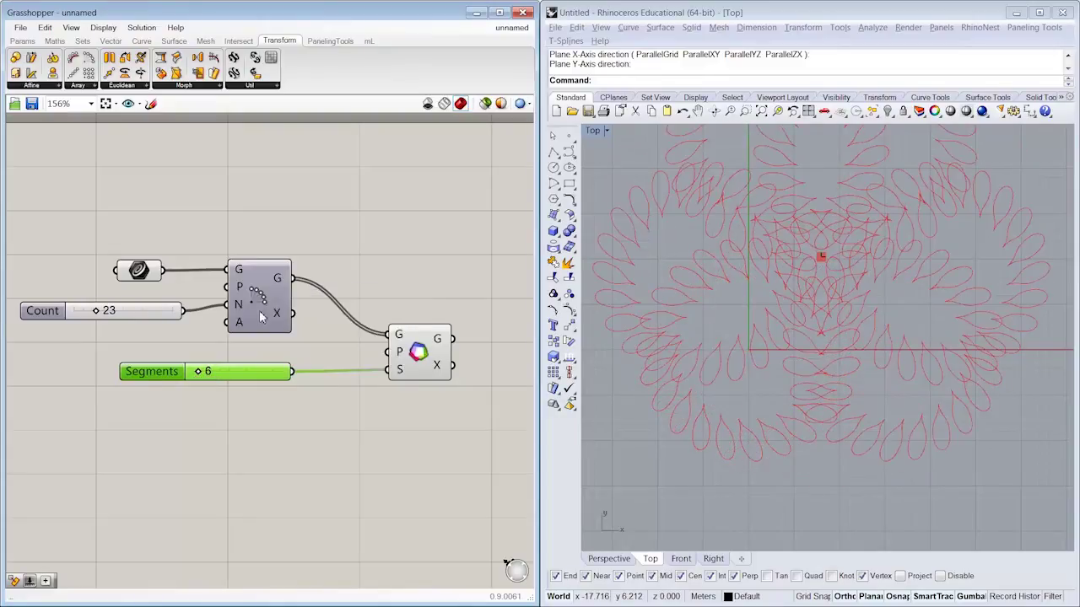
scroll(258, 371, "down", 3)
scroll(660, 364, "down", 3)
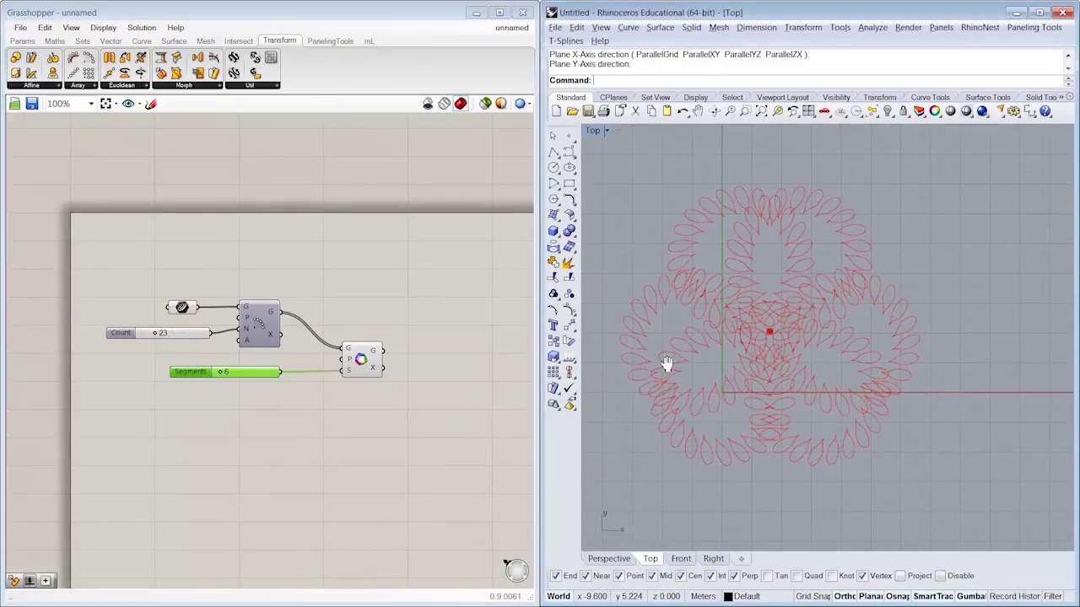
Raise the Polar Array's Count to 50
left_click_drag(221, 380, 221, 376)
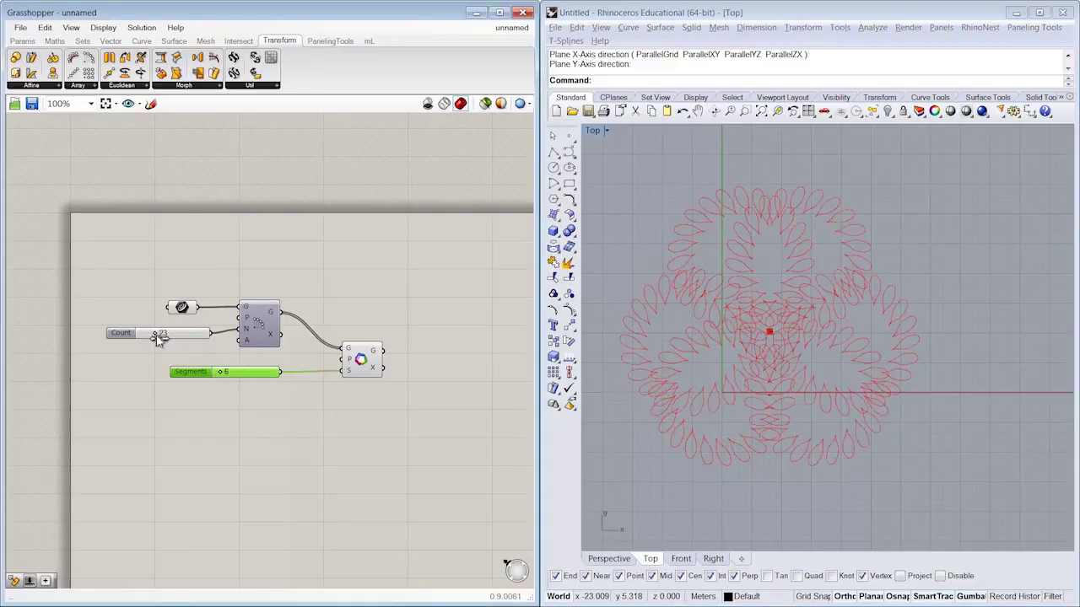
left_click_drag(160, 337, 175, 340)
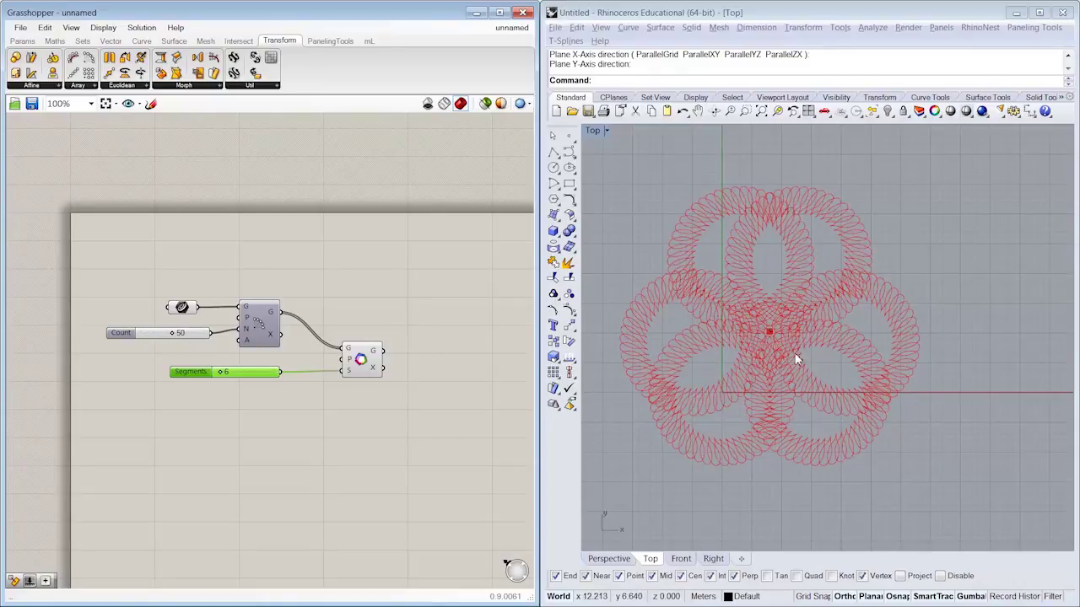
Move the teardrop curve to the negative-X side of the vertical axis, just above the horizontal axis, and deselect it
left_click(744, 305)
left_click_drag(770, 337, 678, 299)
left_click(496, 366)
right_click_drag(382, 364, 419, 362)
scroll(390, 352, "up", 2)
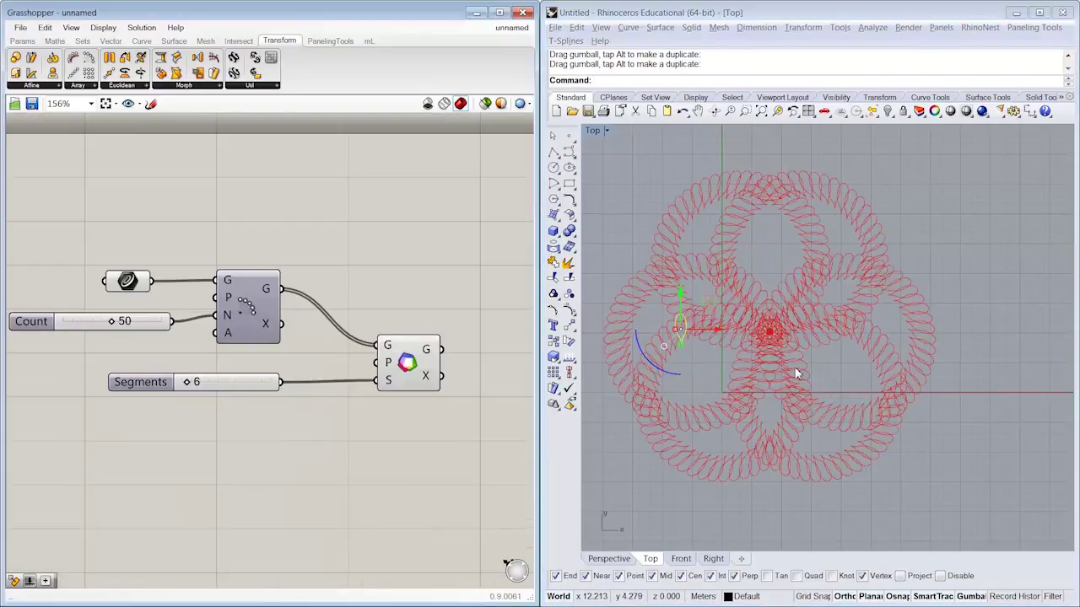
left_click(795, 373)
right_click_drag(742, 352, 755, 352)
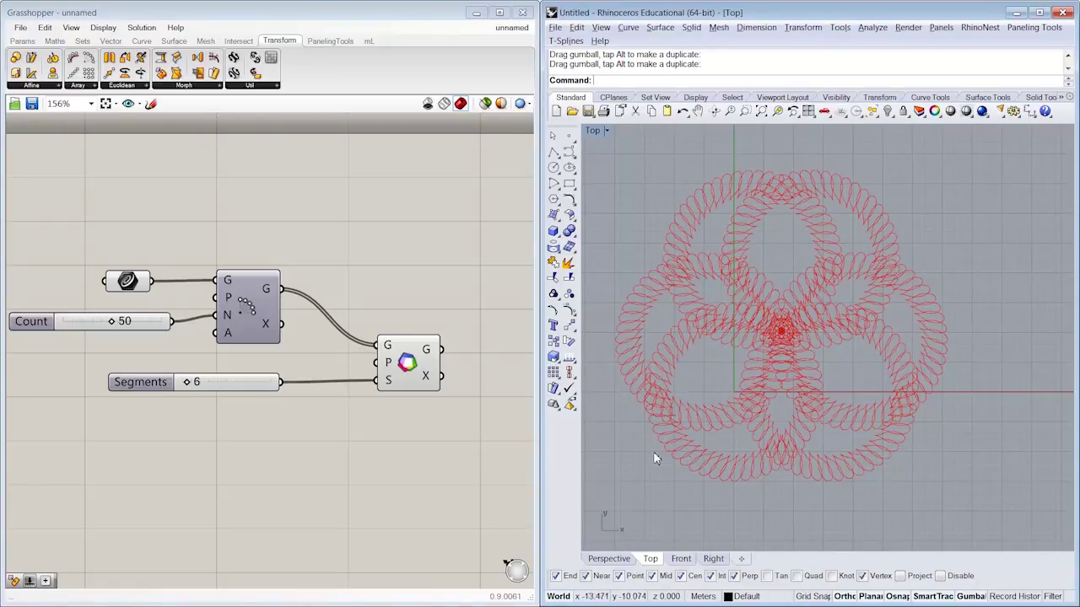
Add a Divide Curve component fed by the Kaleidoscope's G output, and turn off the Kaleidoscope's preview
left_click(380, 300)
scroll(394, 300, "down", 1)
right_click_drag(421, 316, 368, 302)
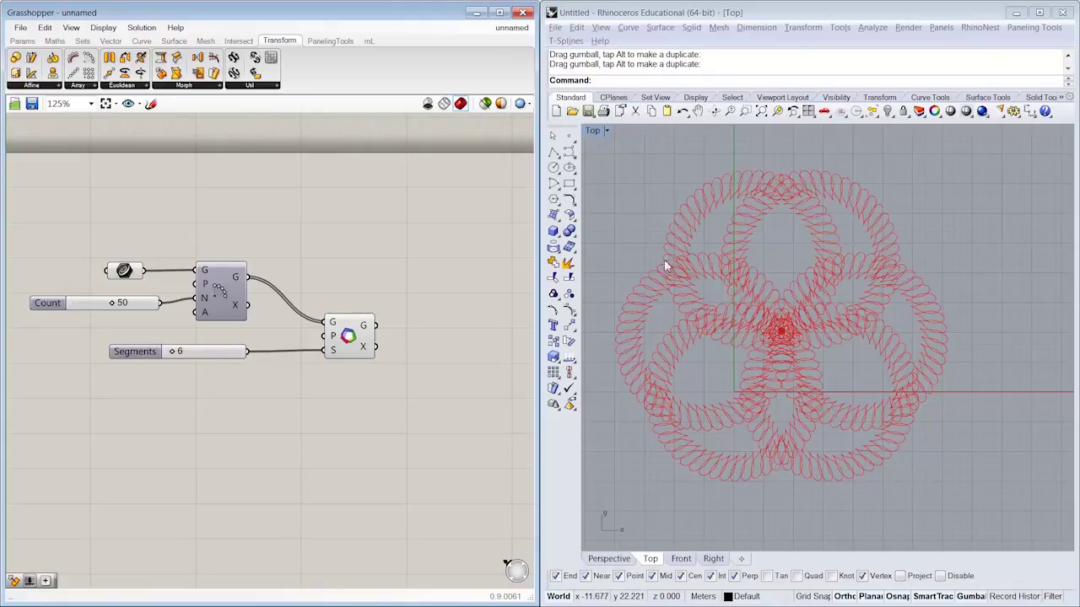
right_click_drag(709, 341, 725, 343)
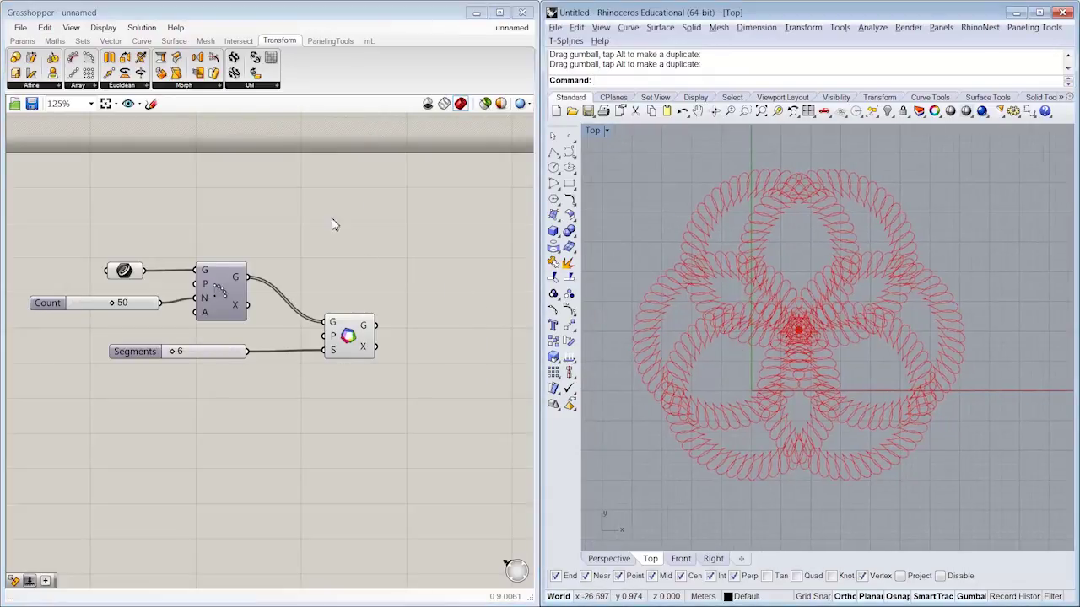
left_click(141, 40)
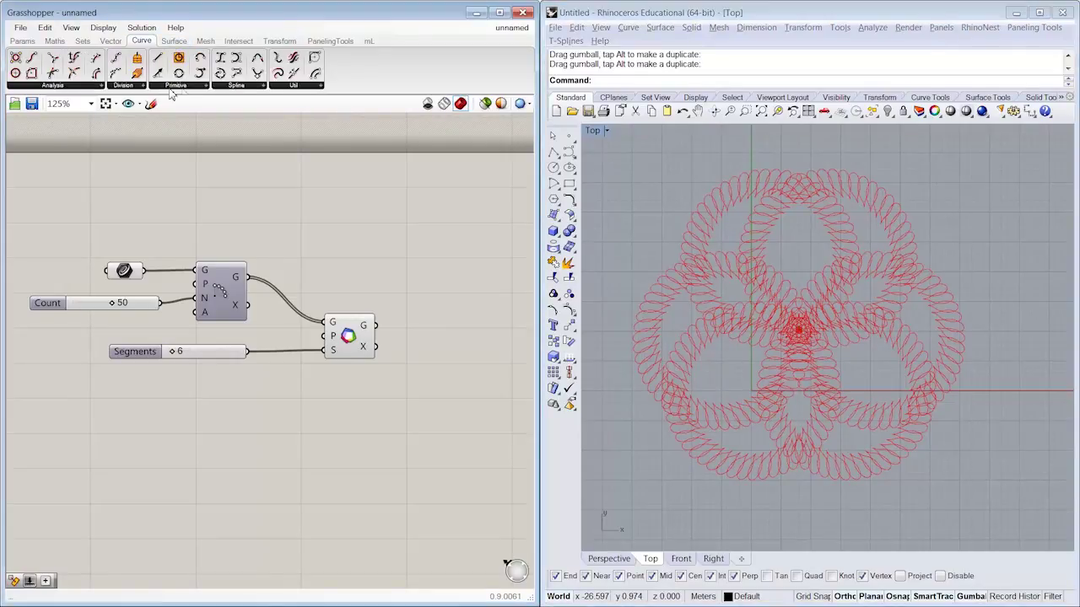
left_click(123, 85)
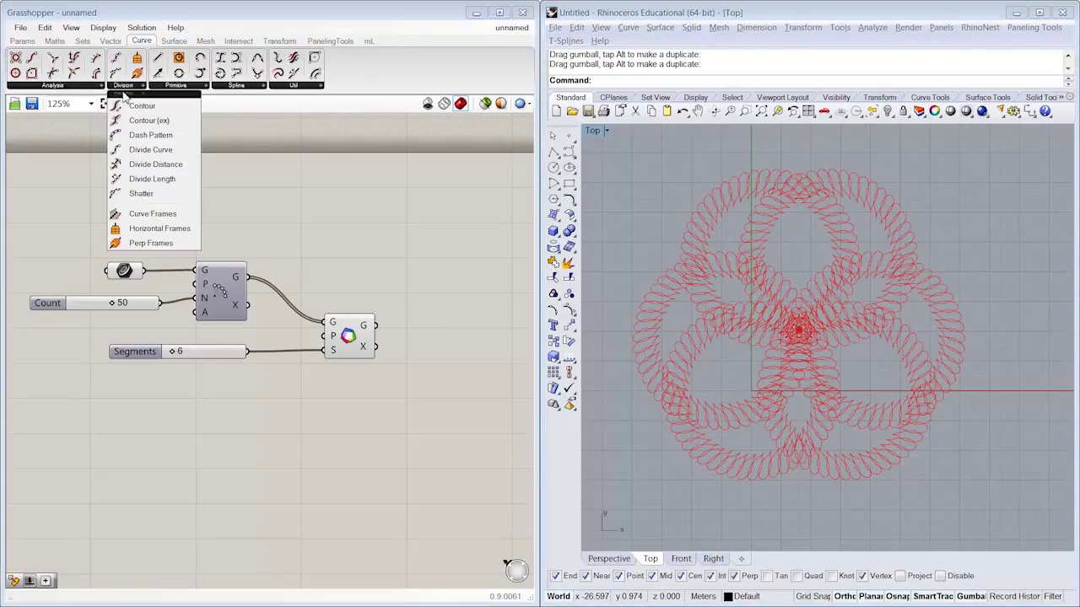
left_click(166, 152)
left_click(429, 374)
left_click_drag(405, 360, 377, 326)
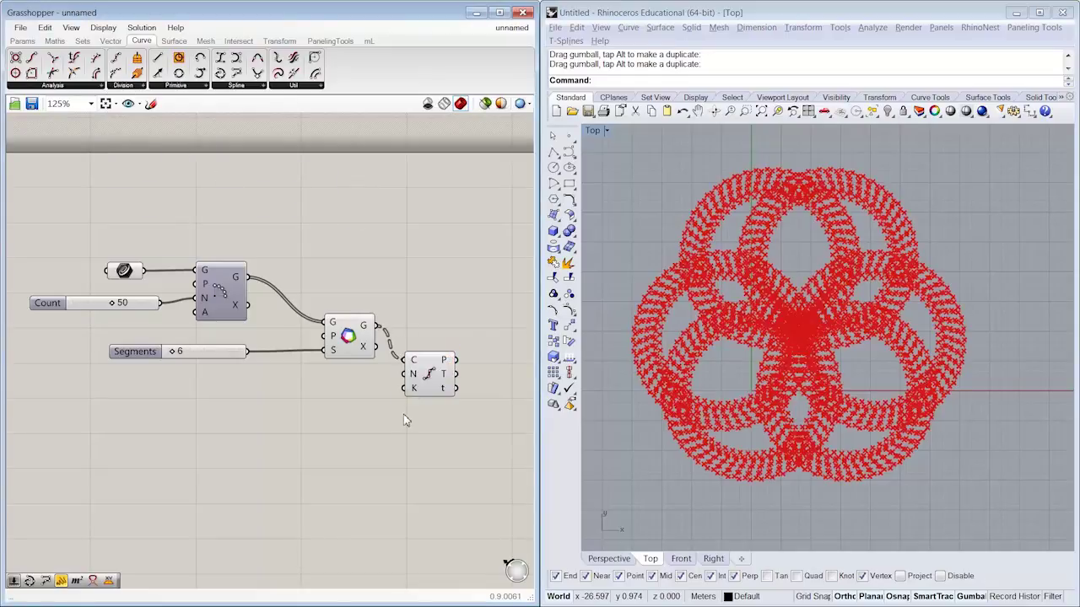
right_click(354, 341)
left_click(384, 362)
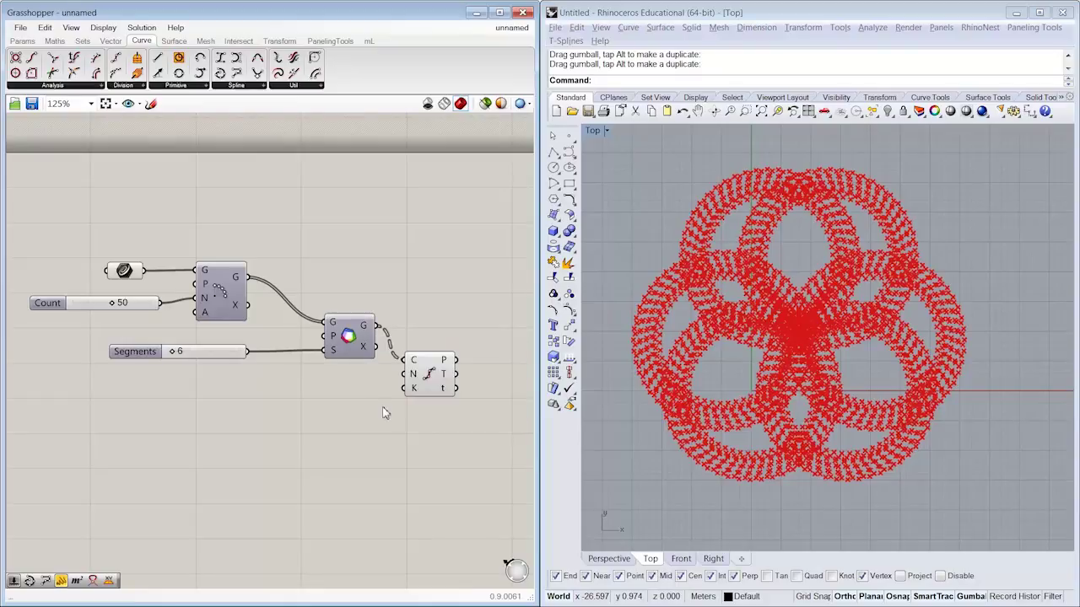
Duplicate the Segments slider, wire the copy into Divide Curve's N input, and set it to 9
left_click(207, 356)
key("ctrl+v")
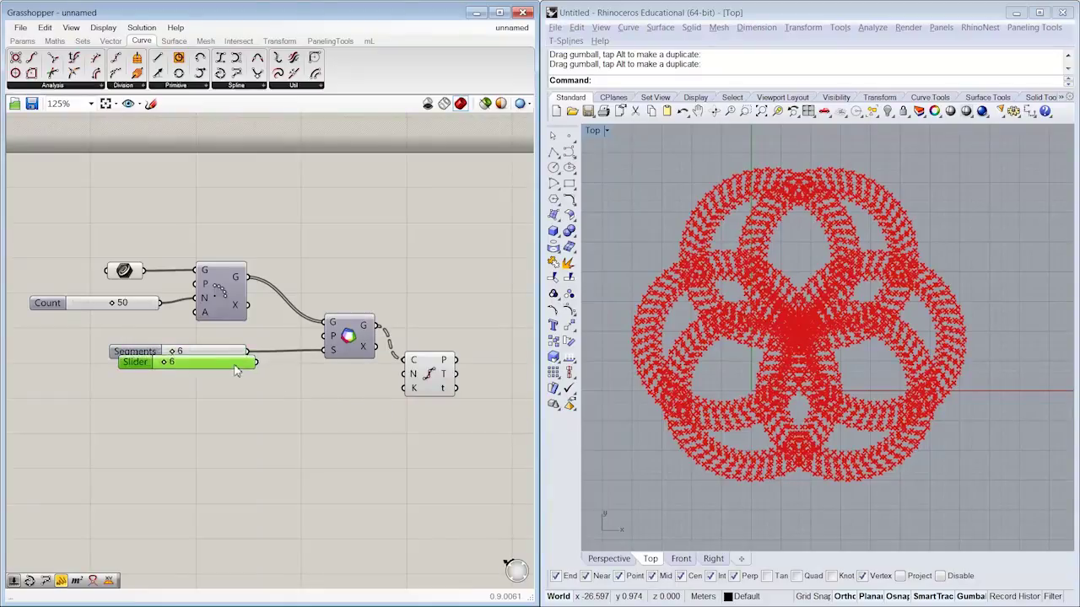
left_click_drag(235, 367, 287, 385)
left_click_drag(404, 376, 313, 383)
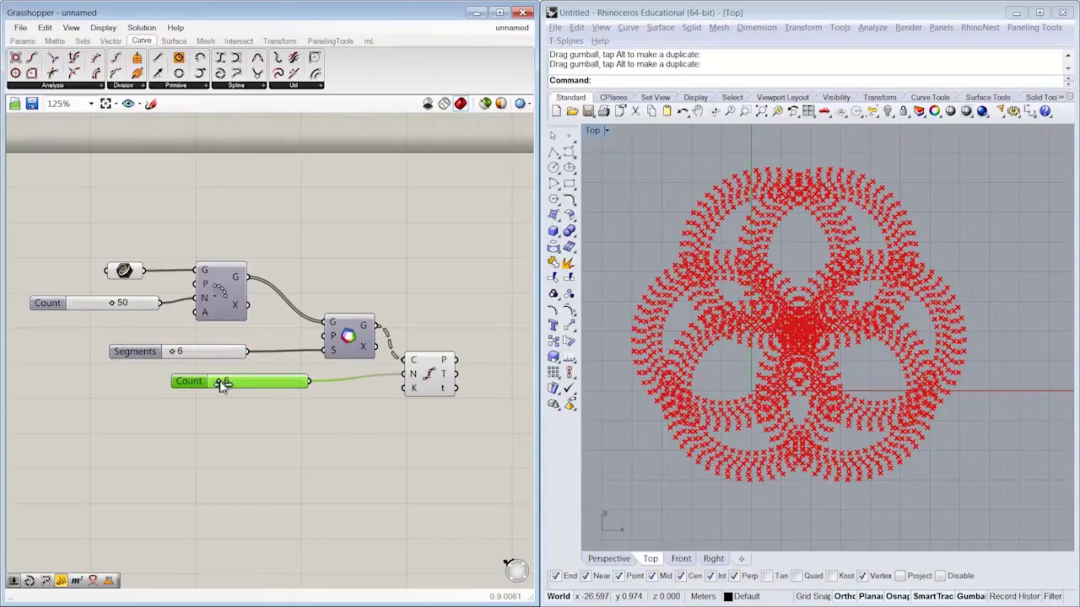
mouse_move(222, 384)
left_mouse_down()
mouse_move(242, 379)
mouse_move(230, 383)
left_mouse_up()
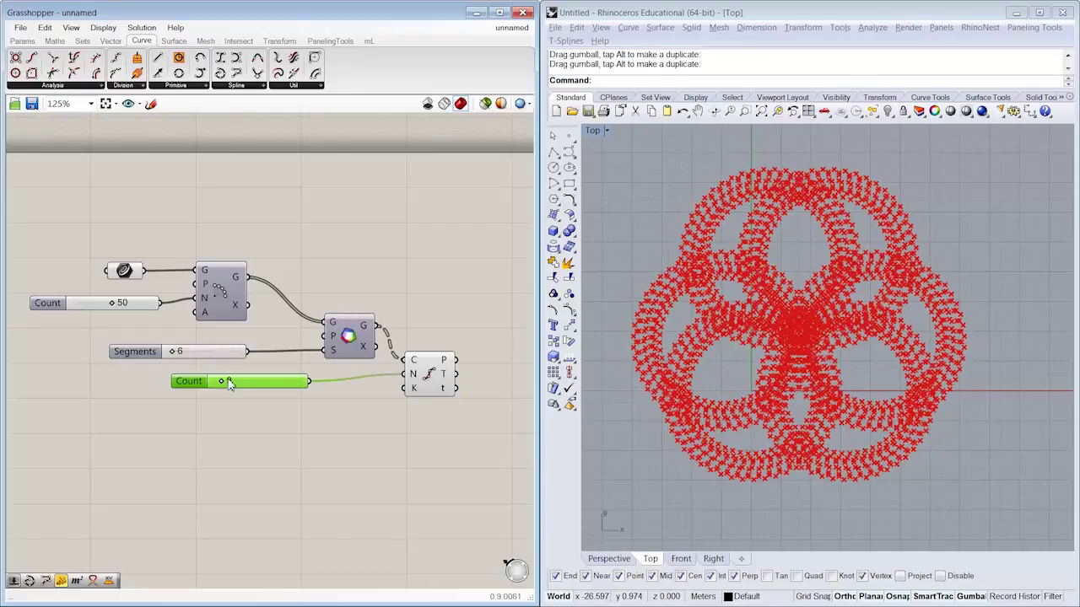
Turn off the Divide Curve component's preview
right_click(421, 378)
left_click(458, 398)
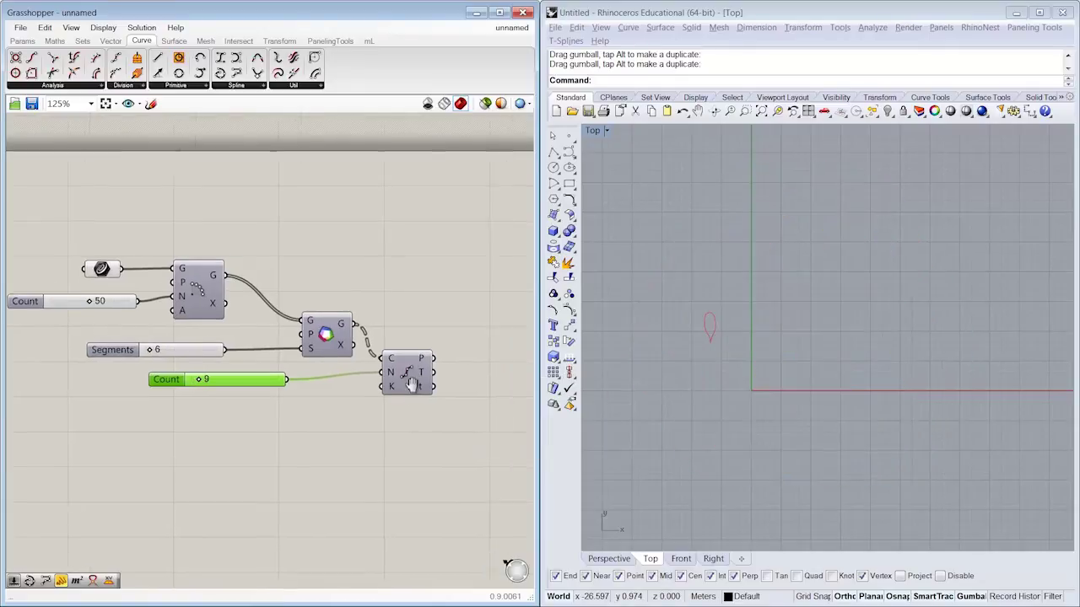
Add a Voronoi component and connect the flattened P output of Divide Curve to its P input
left_click(205, 41)
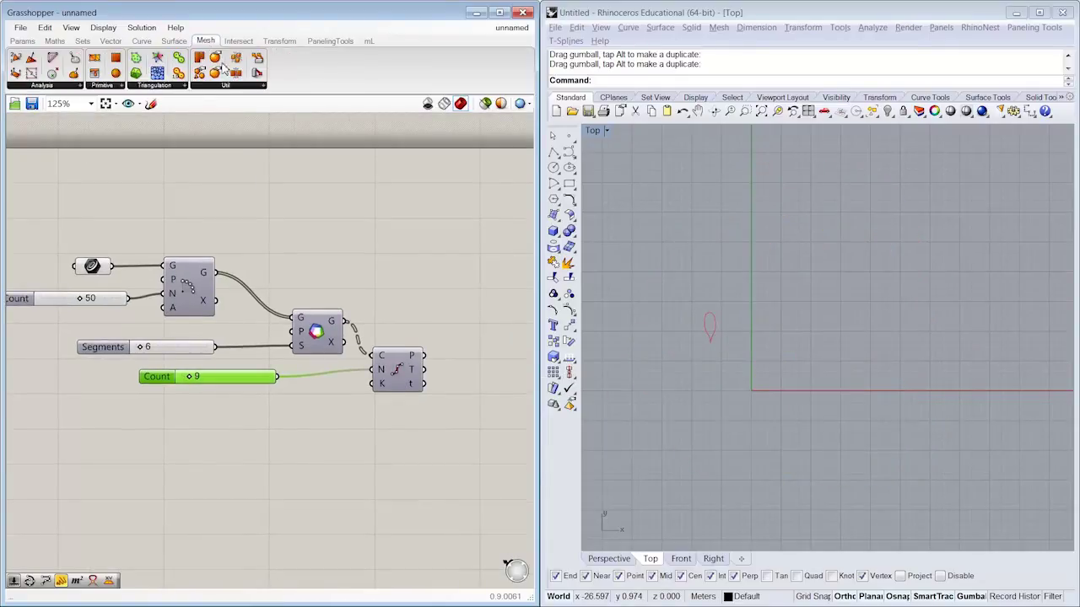
left_click(155, 87)
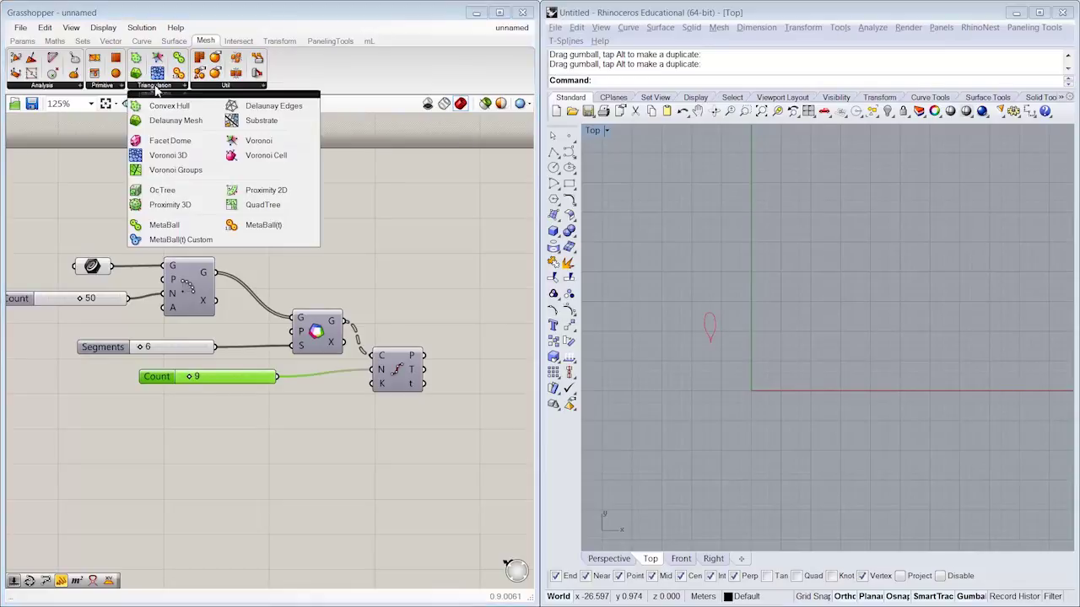
left_click_drag(258, 140, 488, 353)
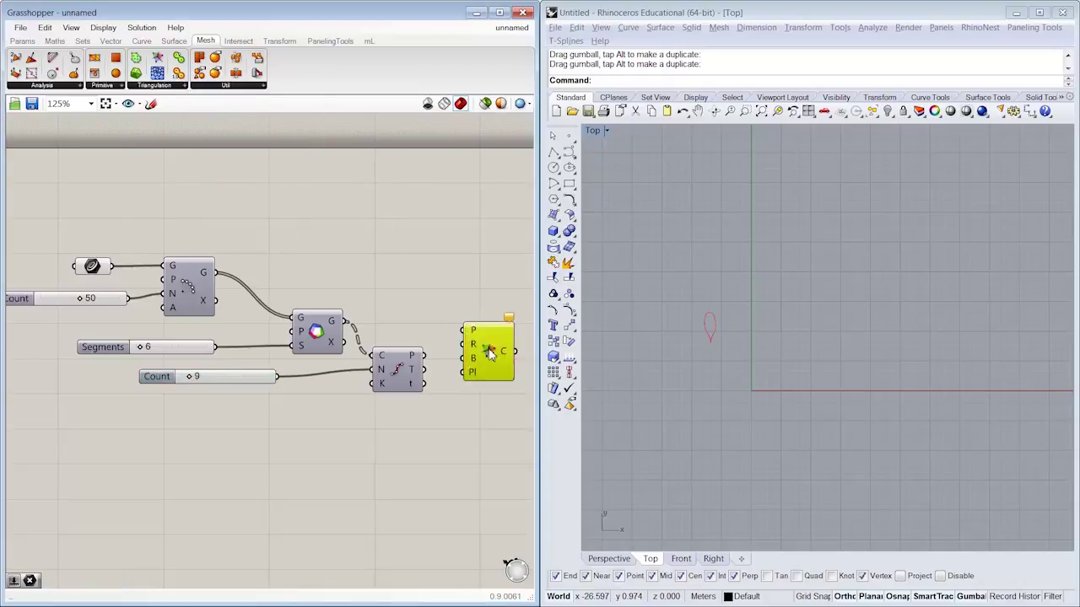
right_click(414, 357)
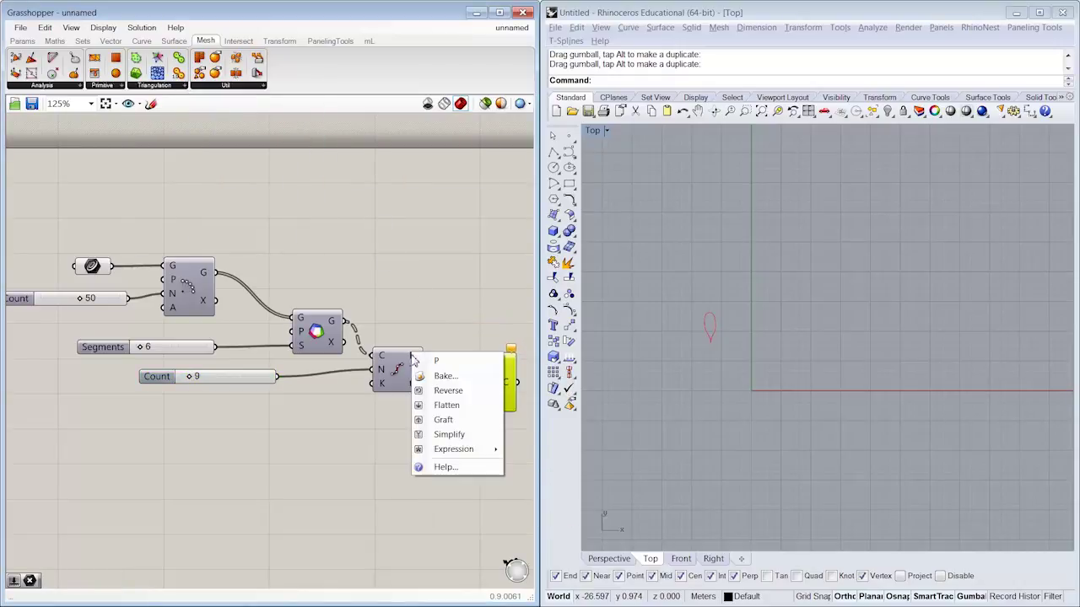
left_click(447, 406)
left_click_drag(435, 355, 472, 362)
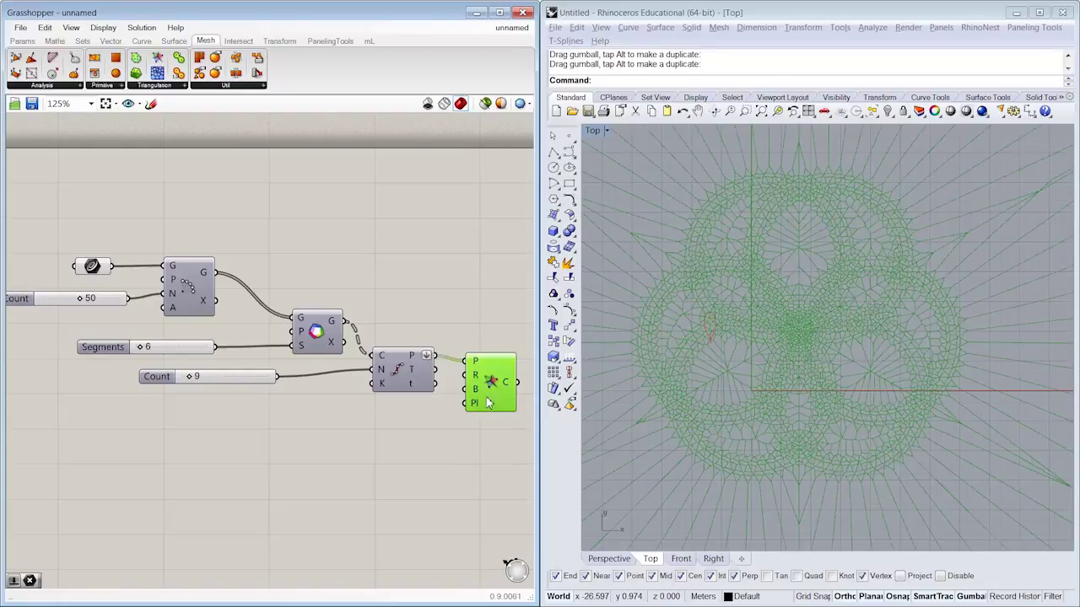
Create a 1<2.5<5 number slider, wire it into the Voronoi's R input, and set the radius to 4.1
right_click_drag(484, 401, 472, 398)
left_click_drag(471, 383, 472, 393)
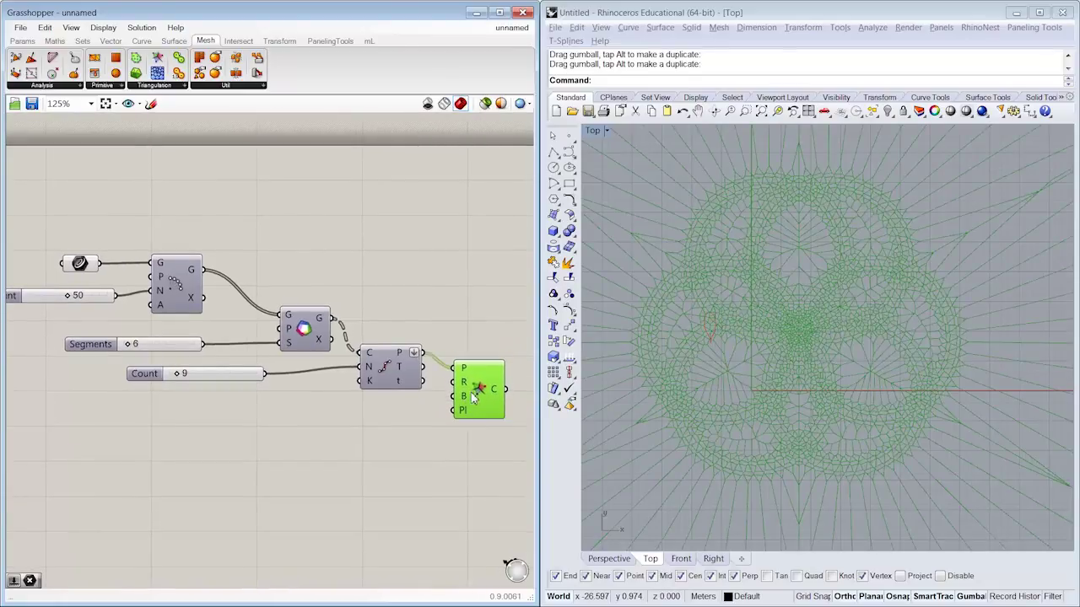
double_click(392, 441)
type("1")
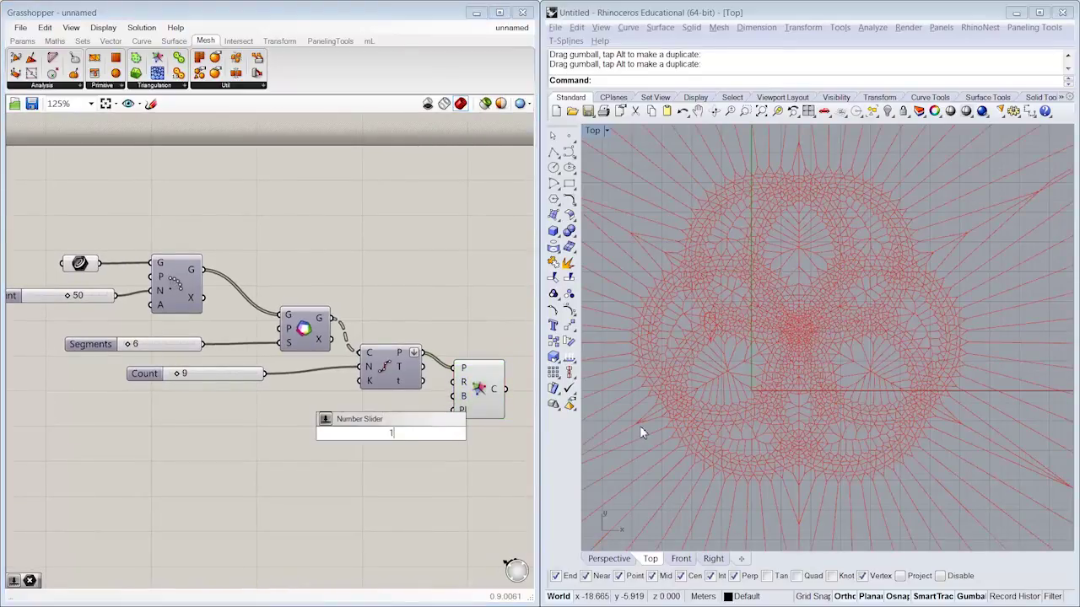
type("<2.5<5")
key("Return")
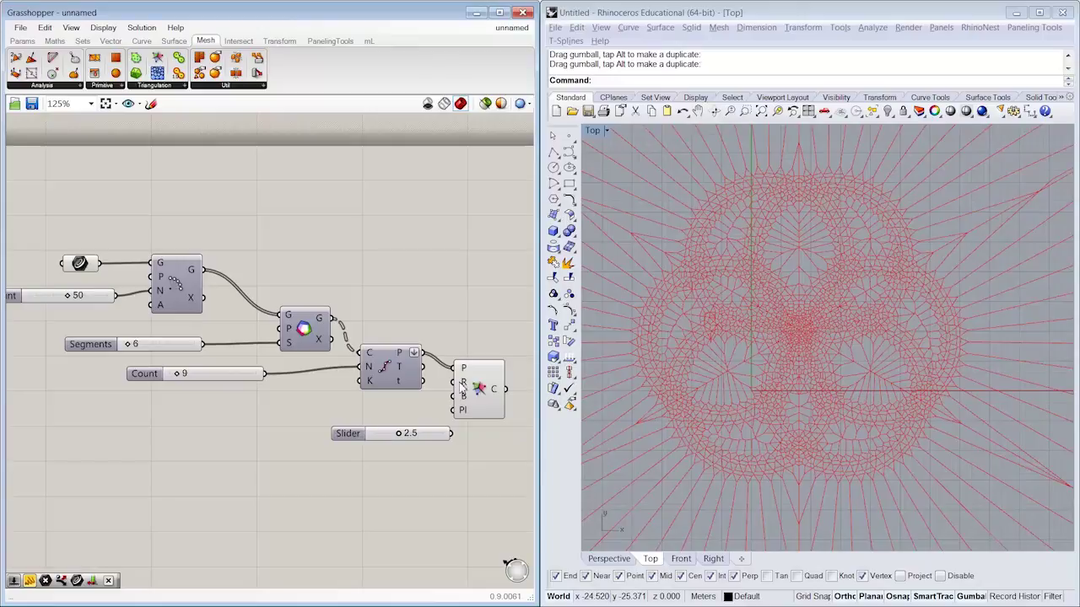
left_click_drag(462, 384, 414, 433)
Try a Count of 14 on the Divide Curve component
scroll(766, 354, "up", 5)
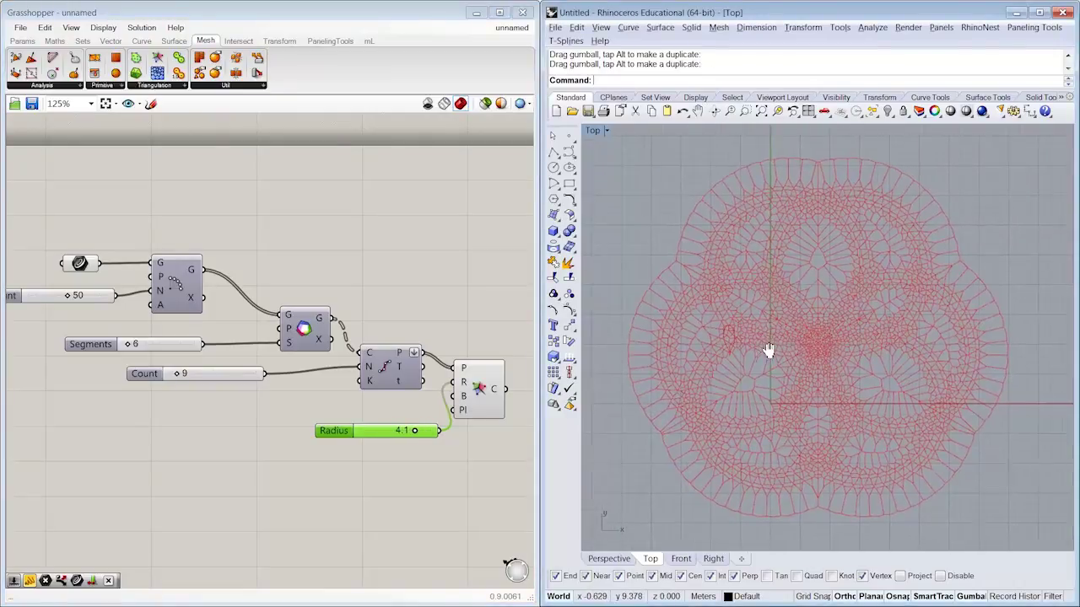
scroll(775, 350, "down", 3)
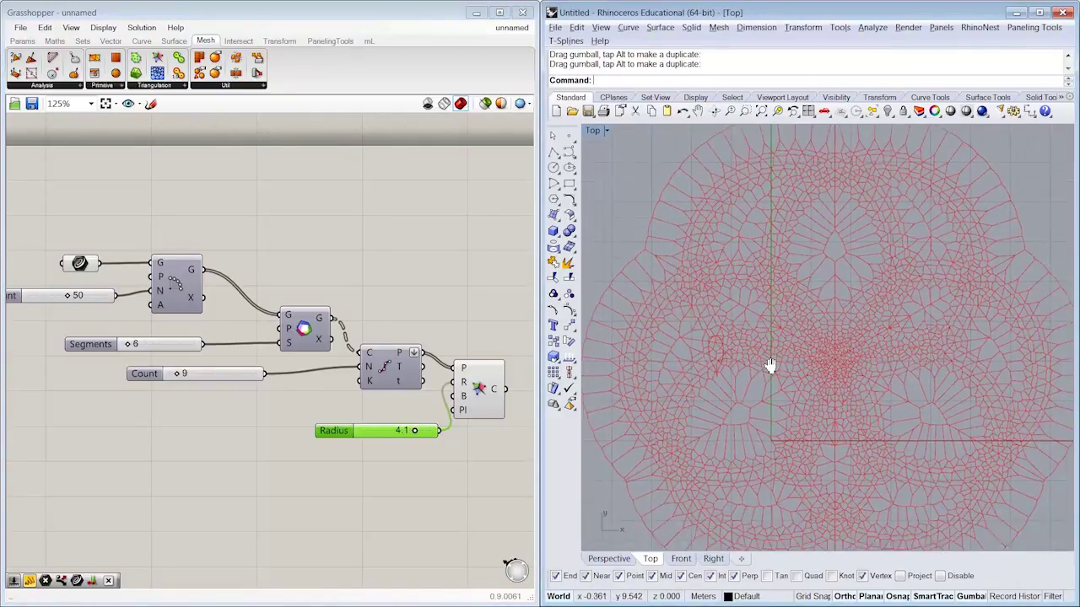
scroll(772, 354, "down", 2)
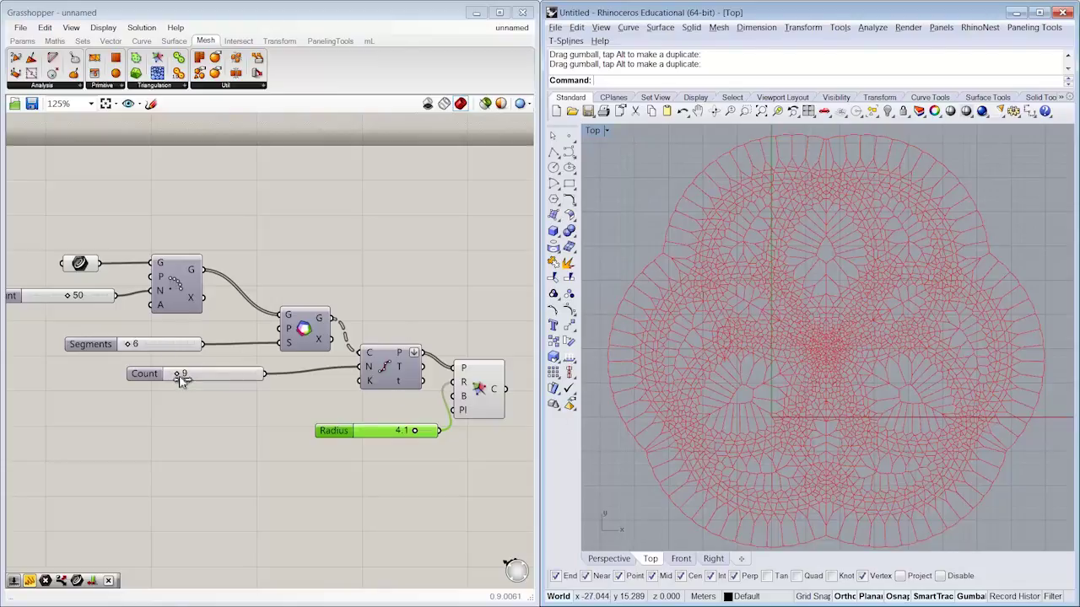
left_click_drag(180, 378, 187, 378)
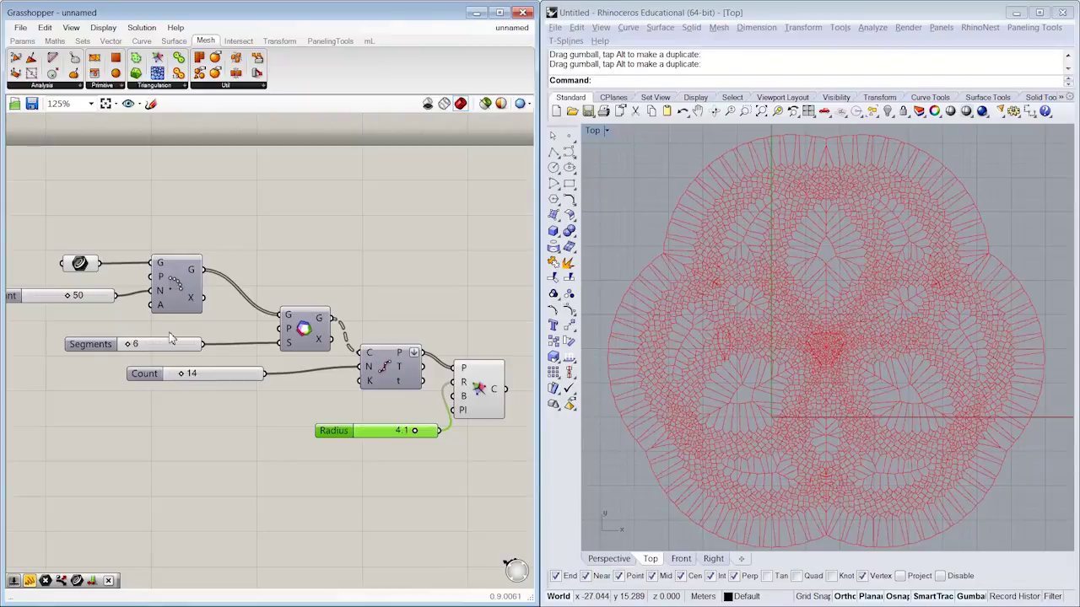
Set the Kaleidoscope's Segments to 9 and the Polar Array's Count to 36
left_click_drag(131, 345, 159, 352)
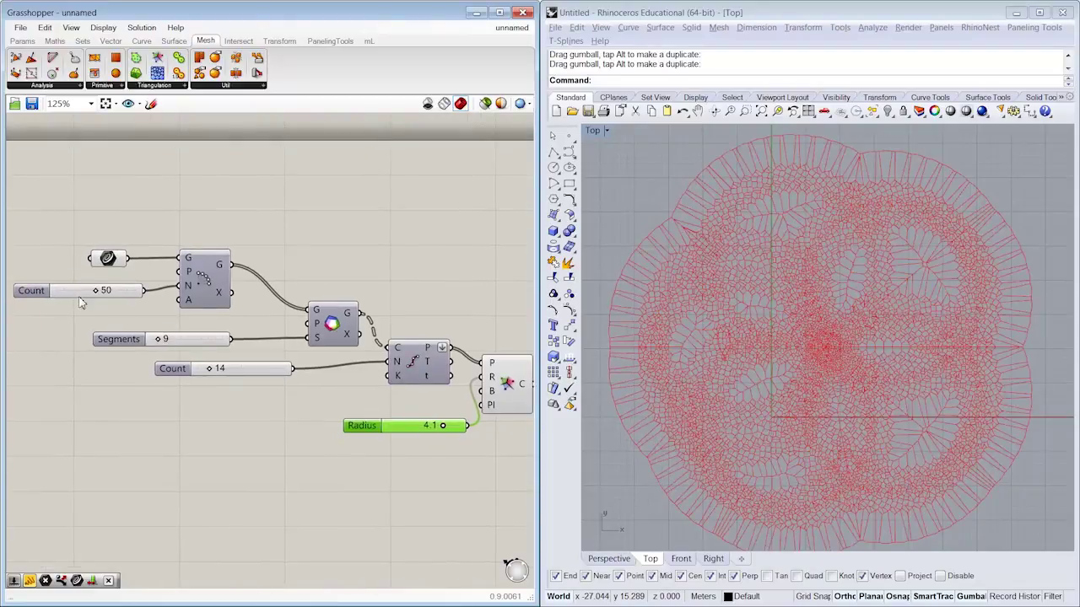
mouse_move(98, 292)
left_mouse_down()
mouse_move(66, 294)
mouse_move(89, 295)
left_mouse_up()
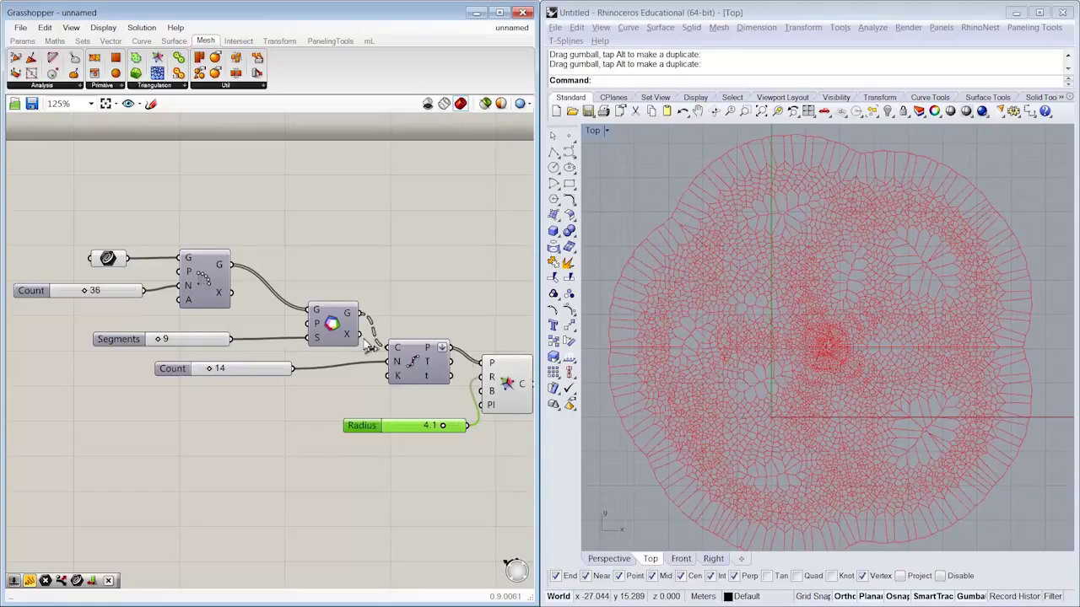
Set the Divide Curve's Count to 9
left_click_drag(211, 369, 204, 369)
scroll(915, 377, "down", 2)
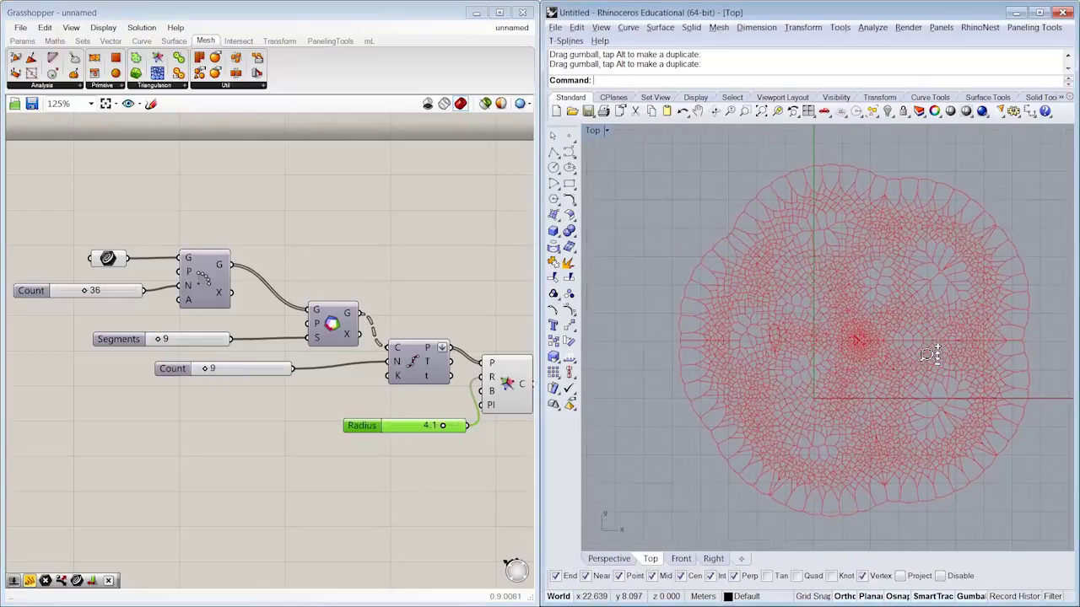
Move the Kaleidoscope and Divide Curve components closer to the Polar Array, away from the Voronoi component
right_click_drag(490, 344, 471, 338)
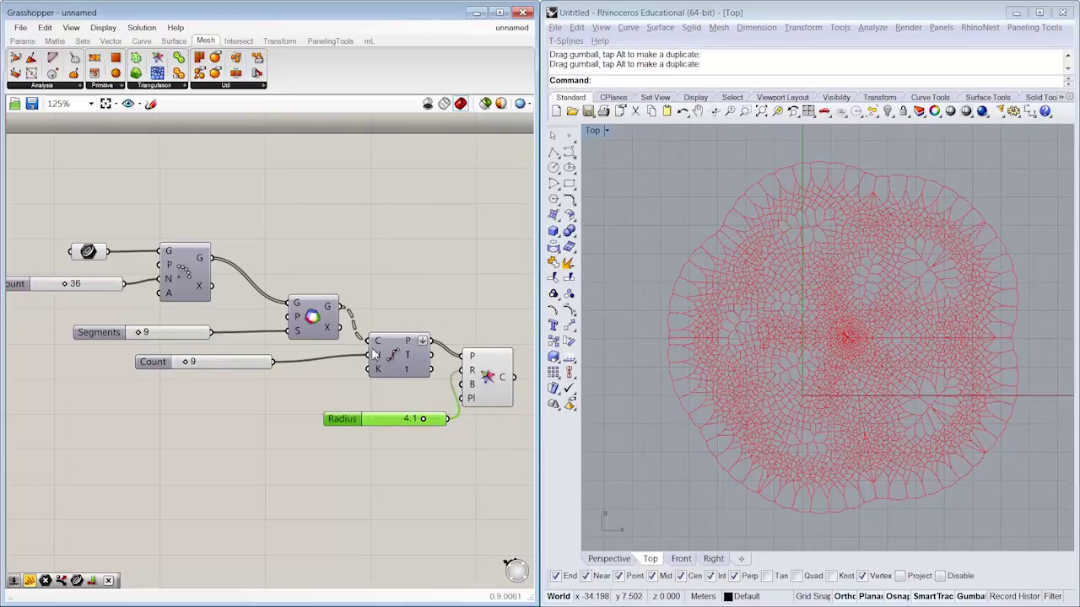
left_click_drag(313, 320, 277, 309)
left_click_drag(415, 362, 387, 350)
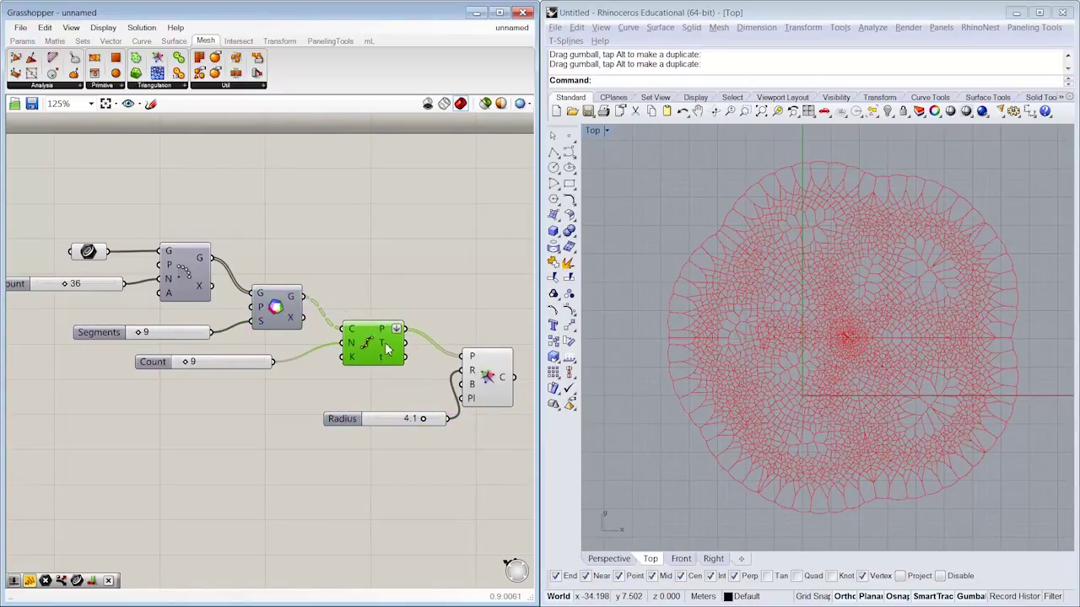